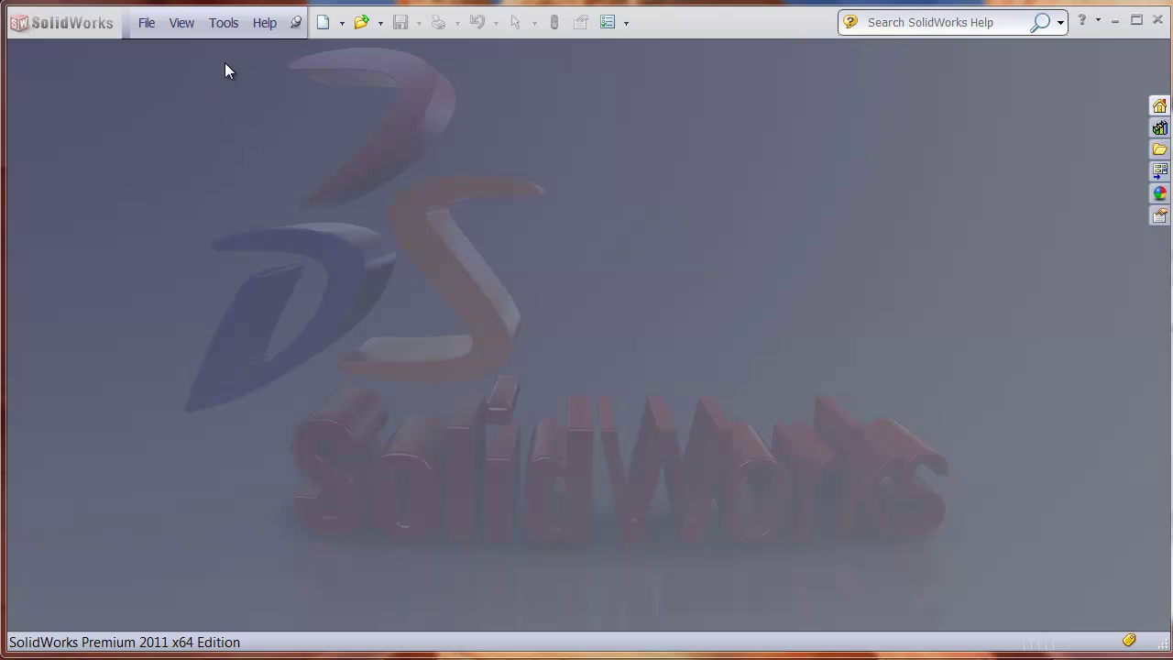
- Make sure the tsElements for SolidWorks add-in is active and confirm the add-in settings
click(222, 25)
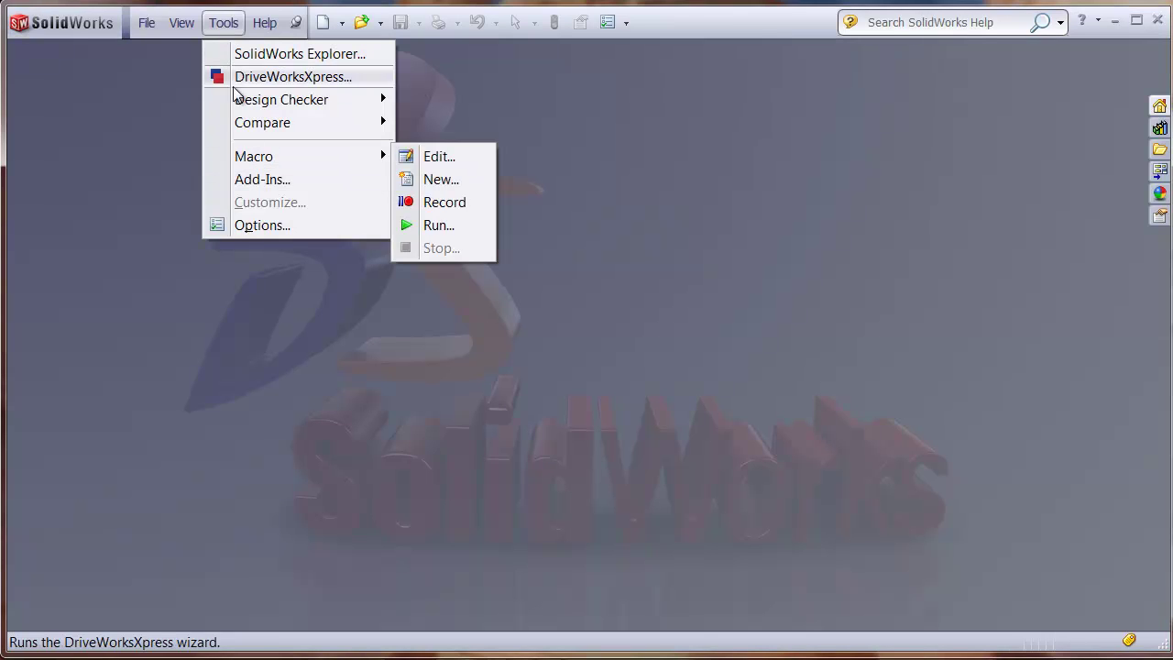
click(266, 181)
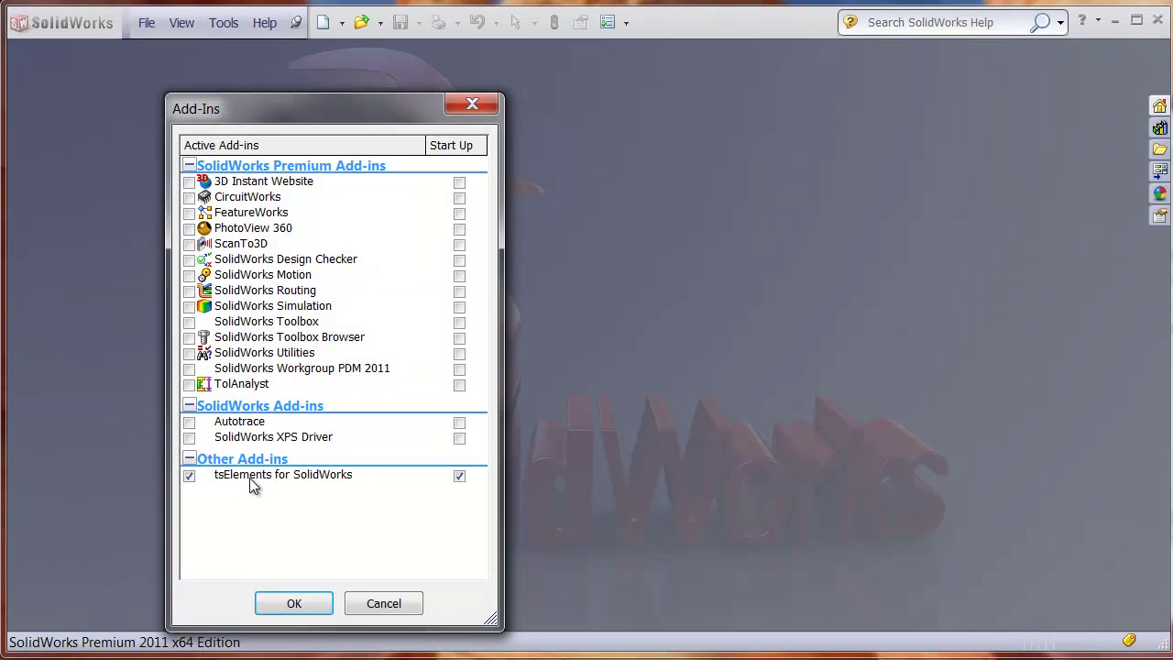
click(190, 475)
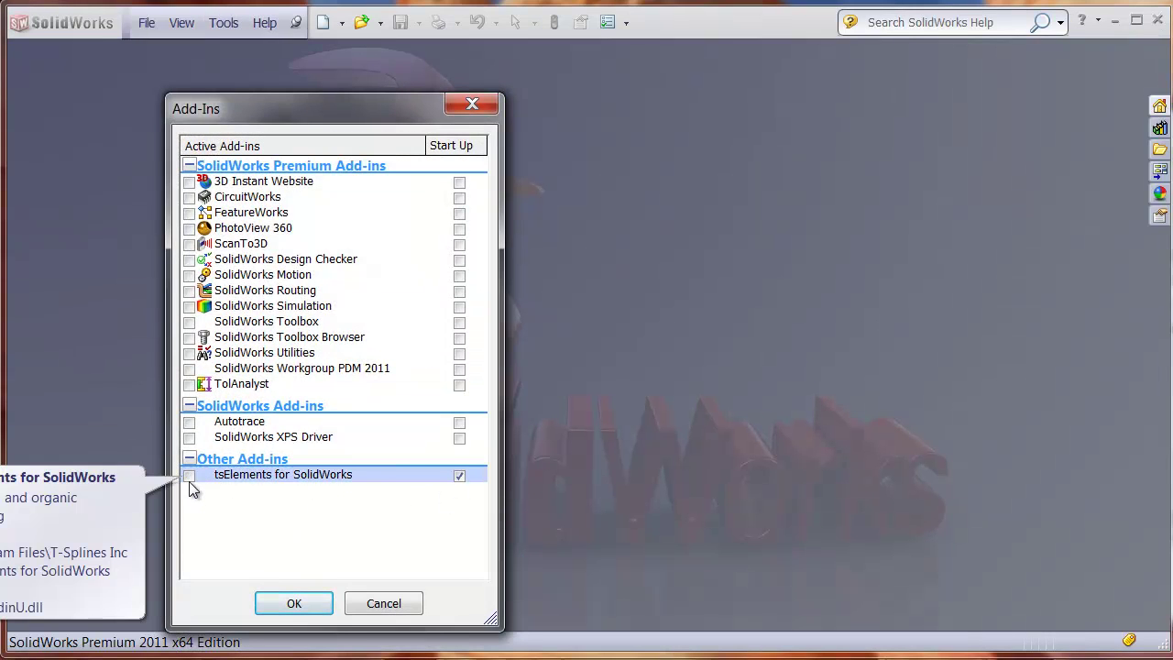
click(189, 476)
click(293, 601)
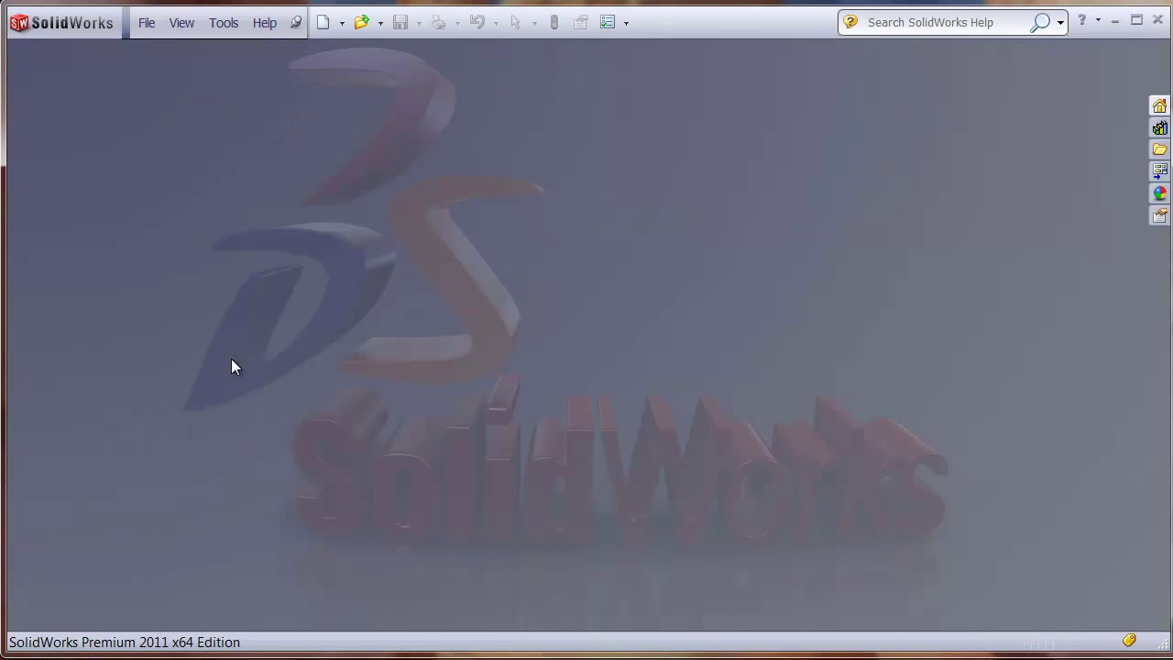
- Open Rim.tsm from the Rim example folder as a T-Splines file
click(150, 28)
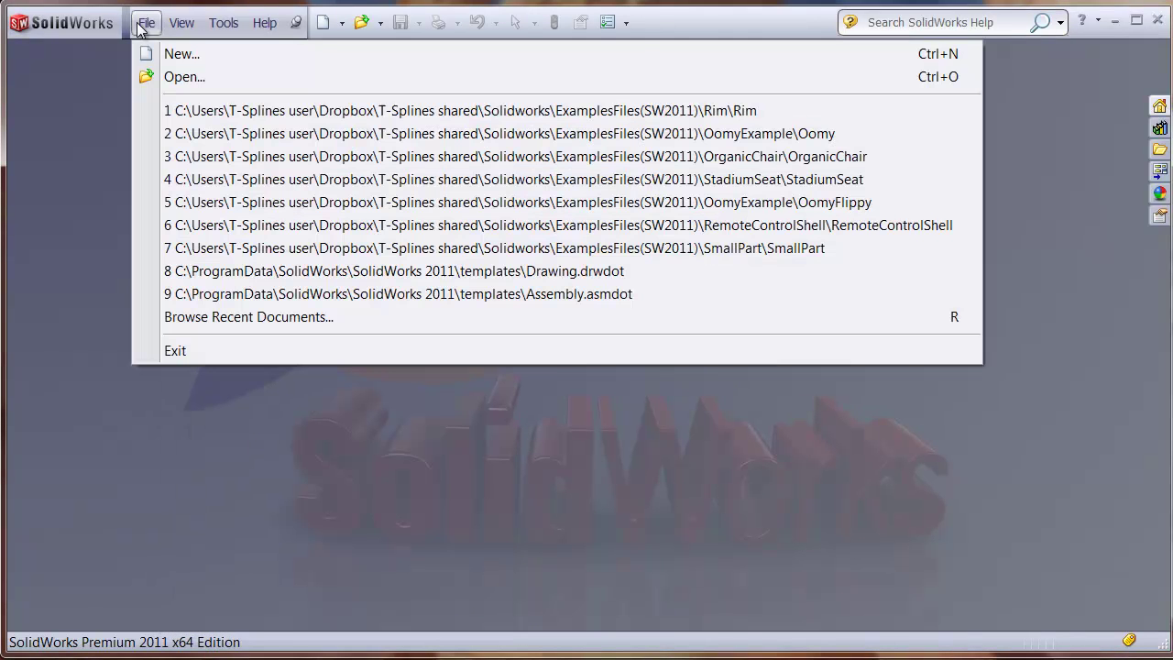
click(190, 77)
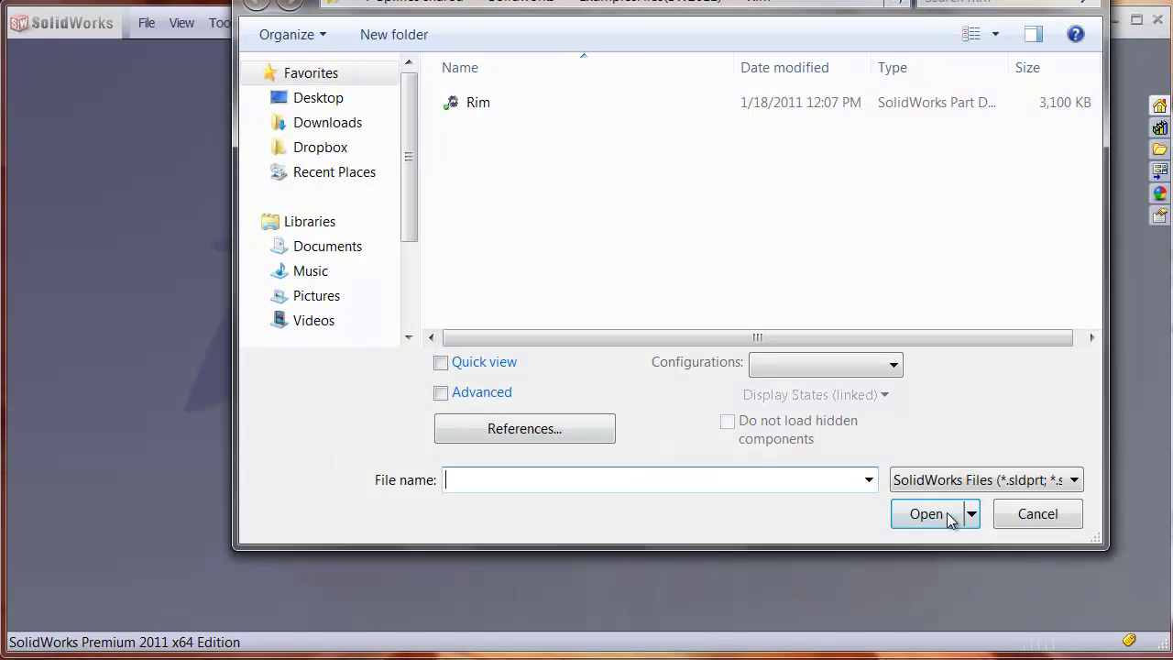
click(985, 485)
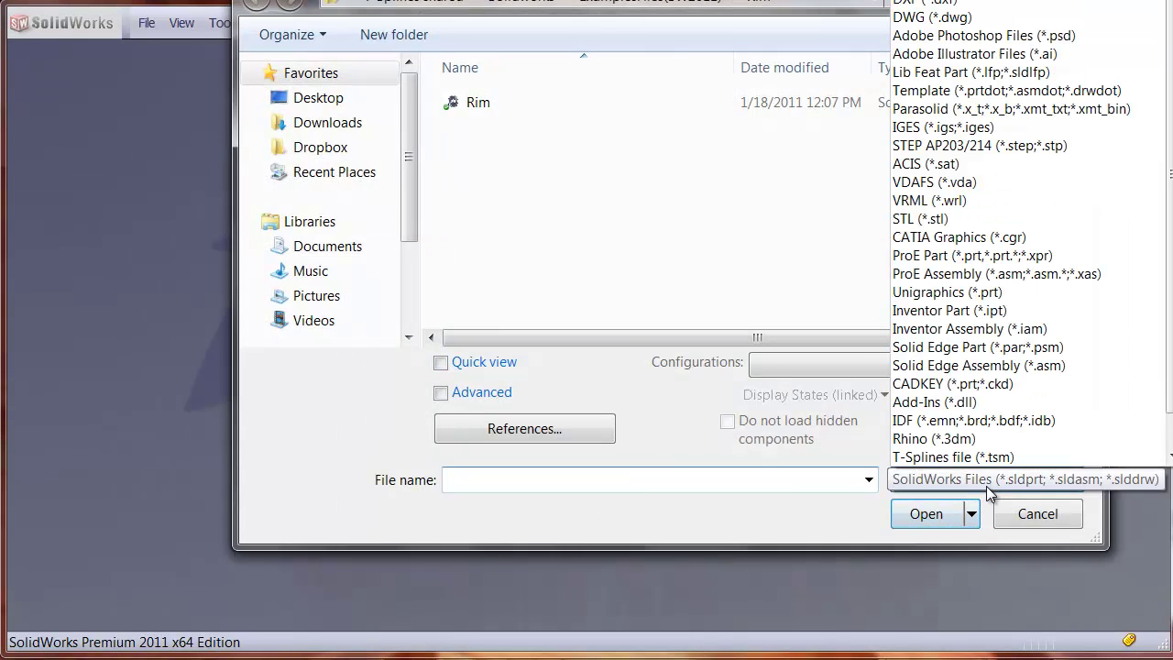
scroll(991, 467, down, 1)
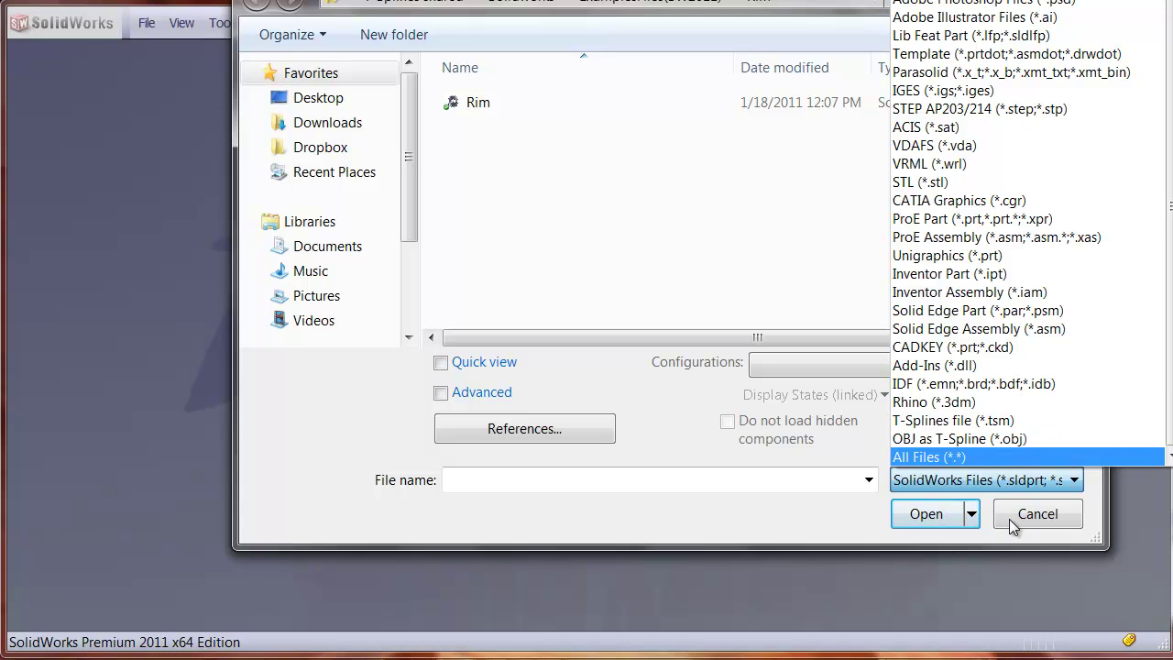
click(989, 422)
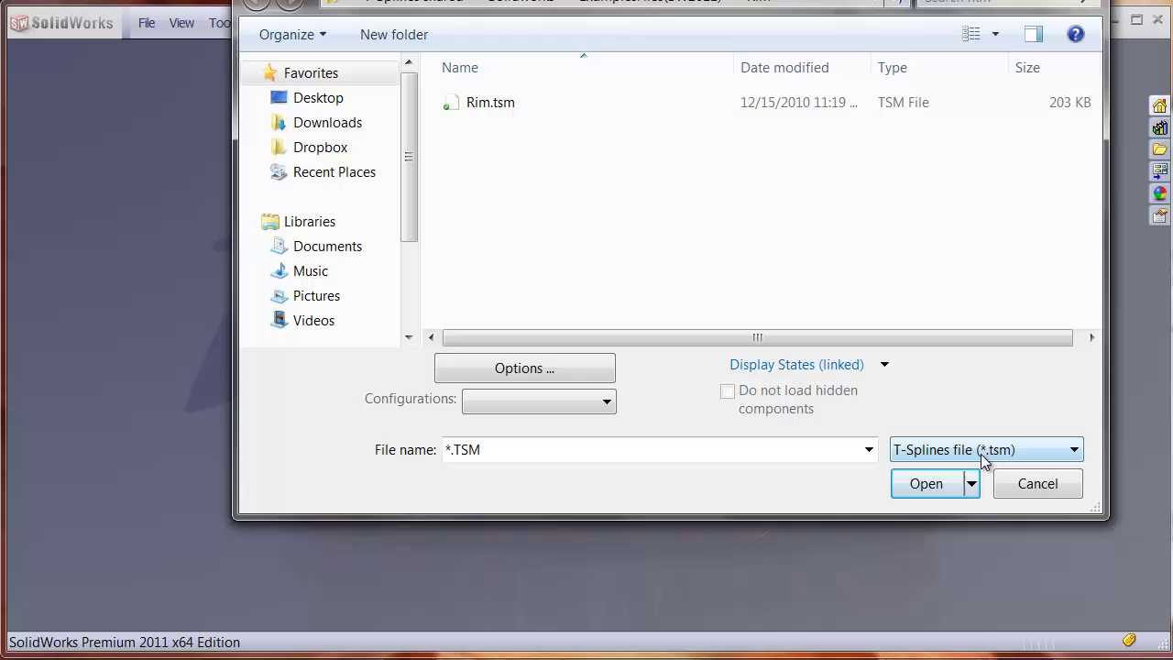
drag(683, 1, 658, 47)
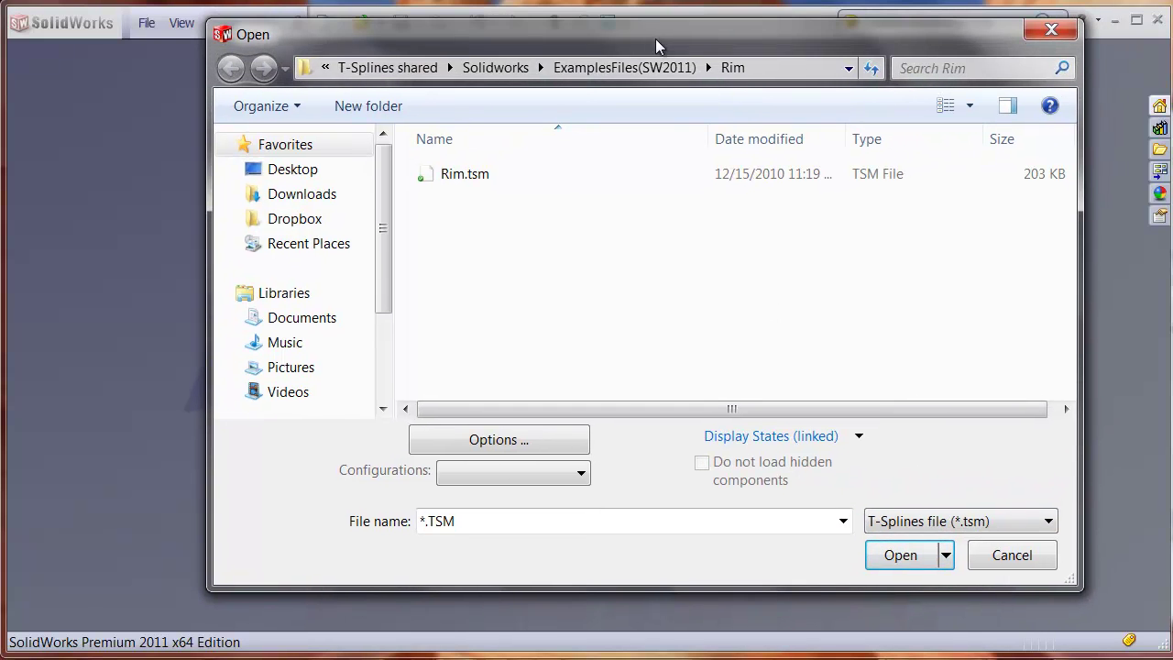
double_click(454, 174)
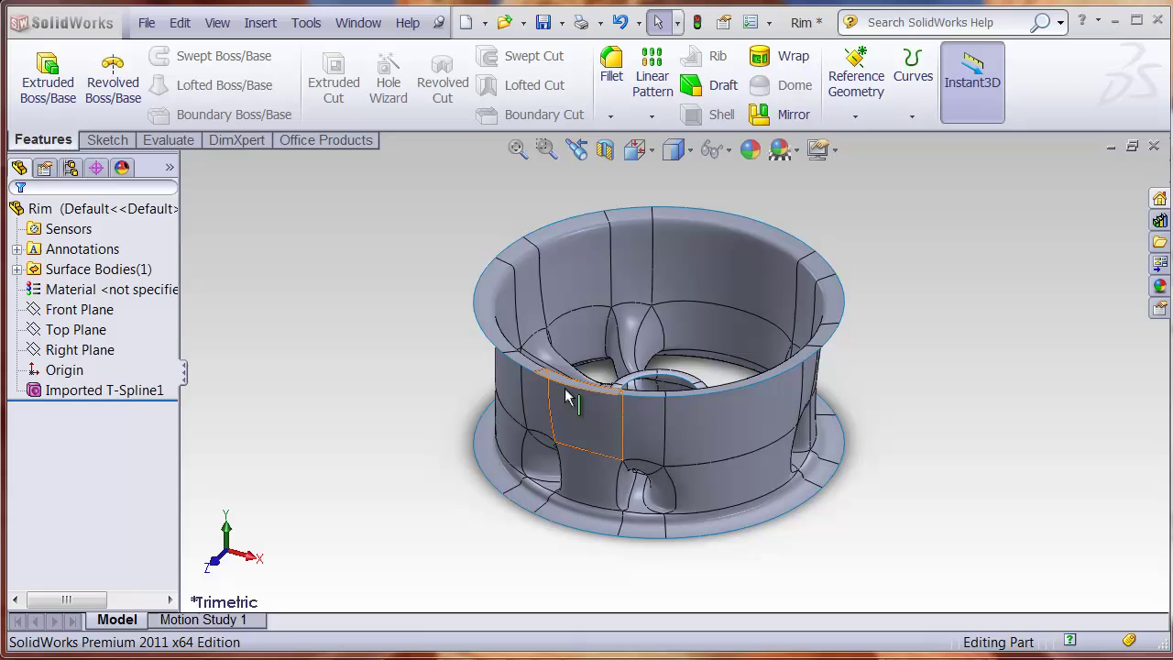
- Examine the imported rim surface, looking at its spokes, openings and central hub from the front
middle_drag(621, 351, 586, 608)
scroll(667, 383, down, 3)
middle_drag(856, 412, 785, 378)
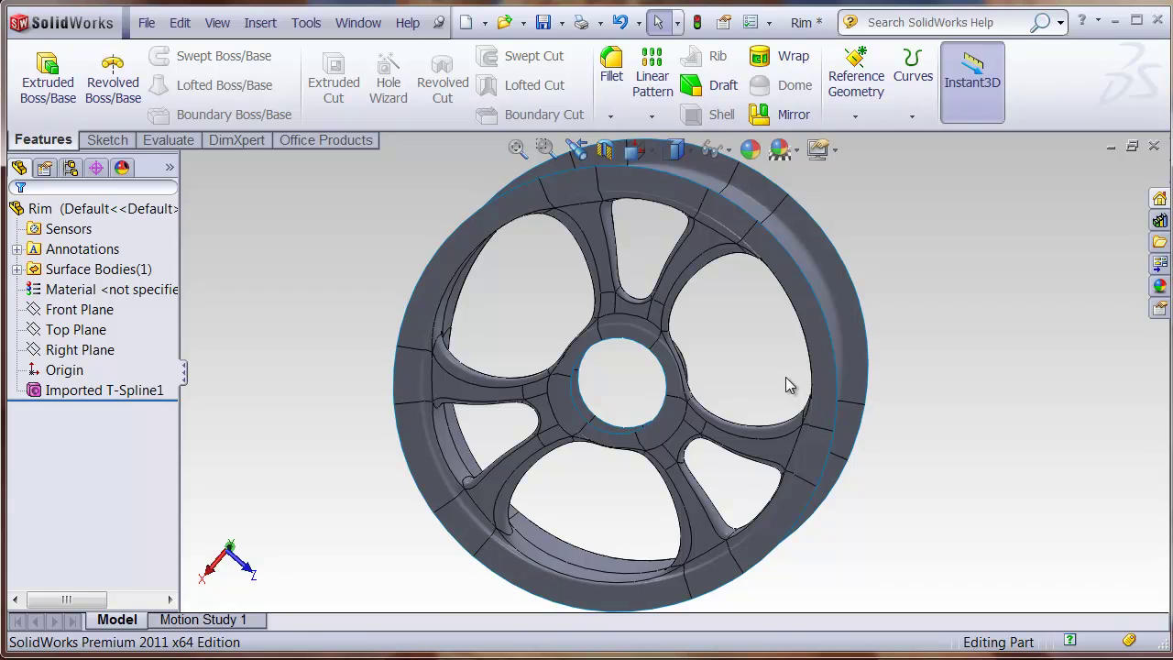
middle_drag(567, 445, 610, 382)
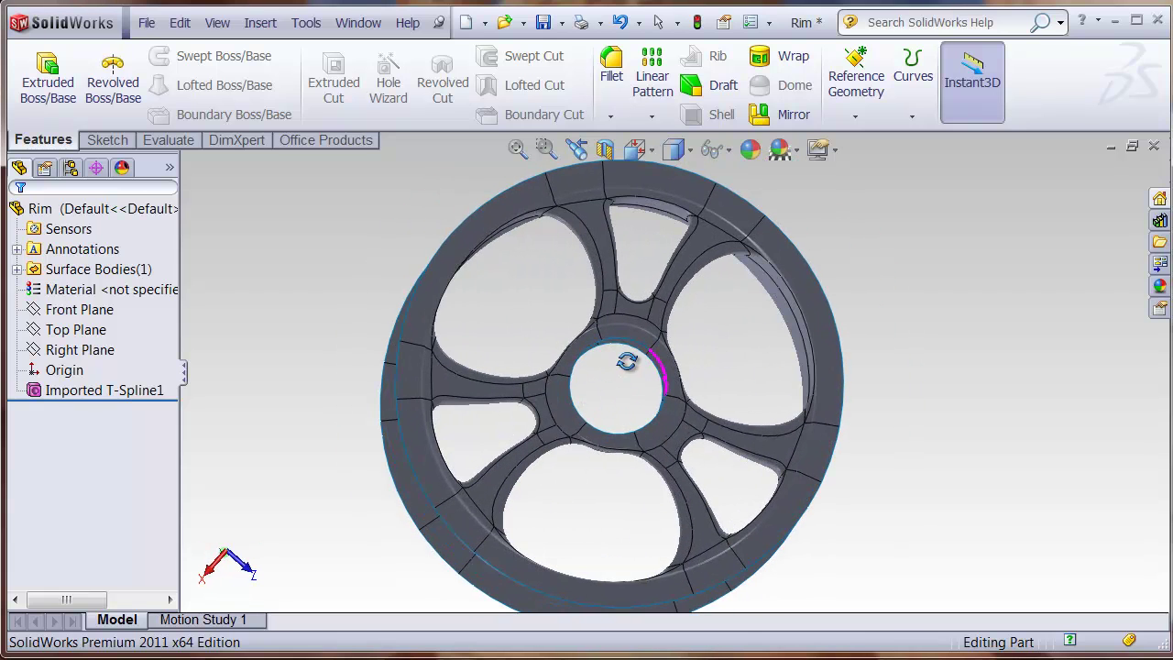
click(548, 433)
middle_drag(548, 433, 568, 461)
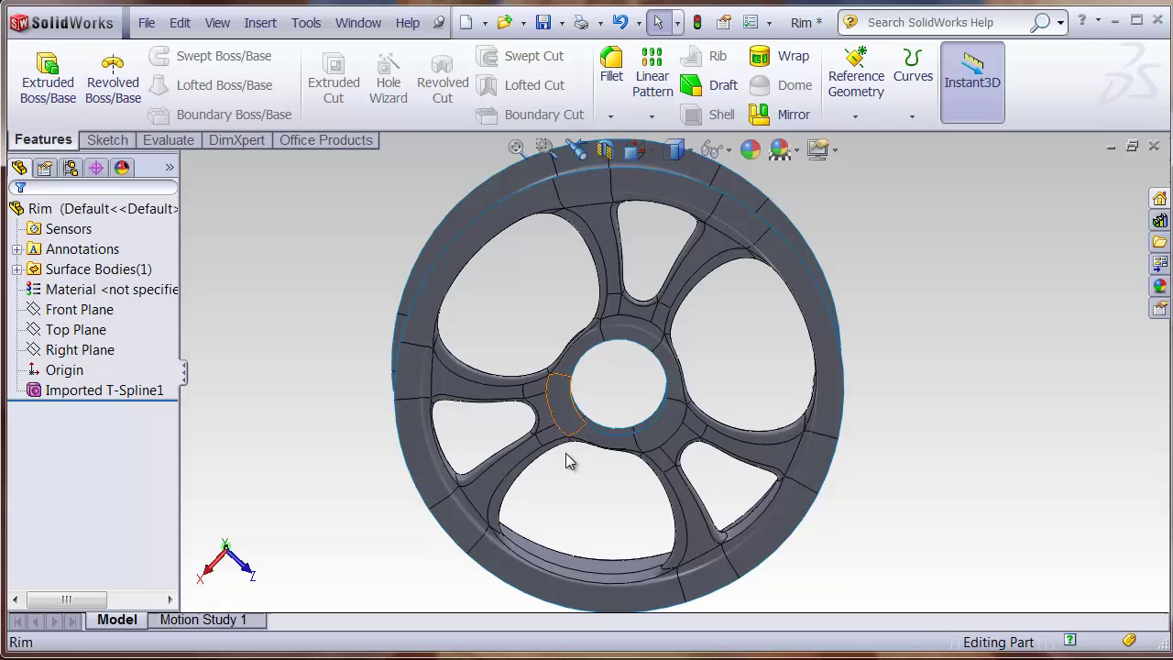
key(Escape)
- Edit the imported T-Spline feature and try moving one control point on a spoke's edge into the adjacent large opening
click(39, 394)
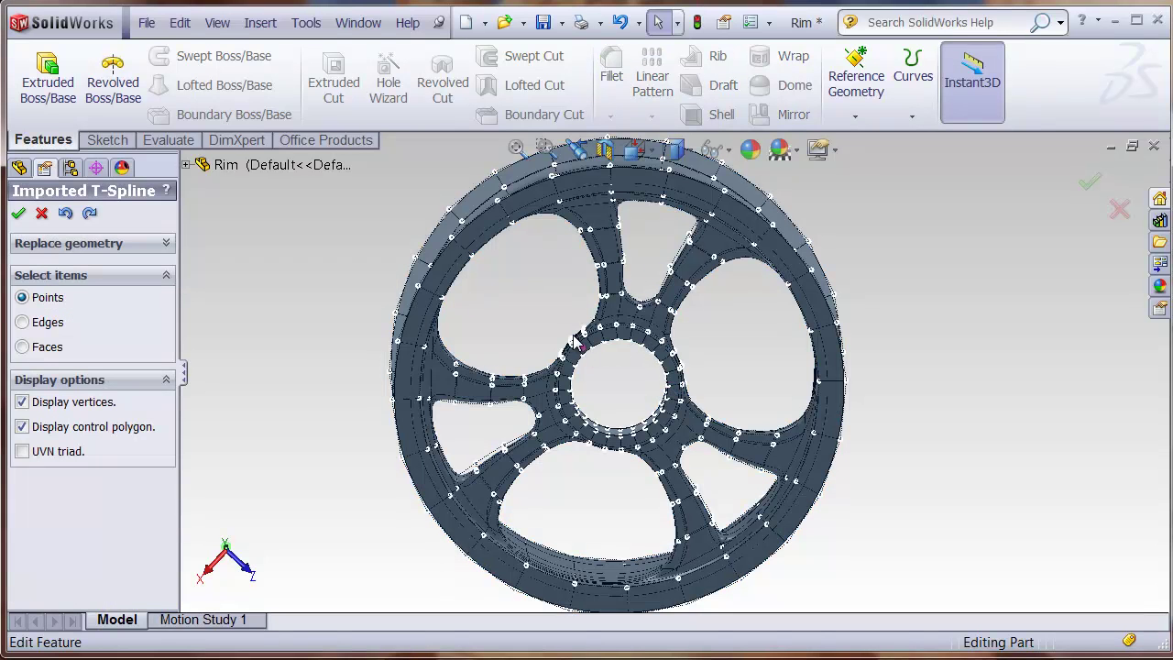
scroll(641, 357, down, 2)
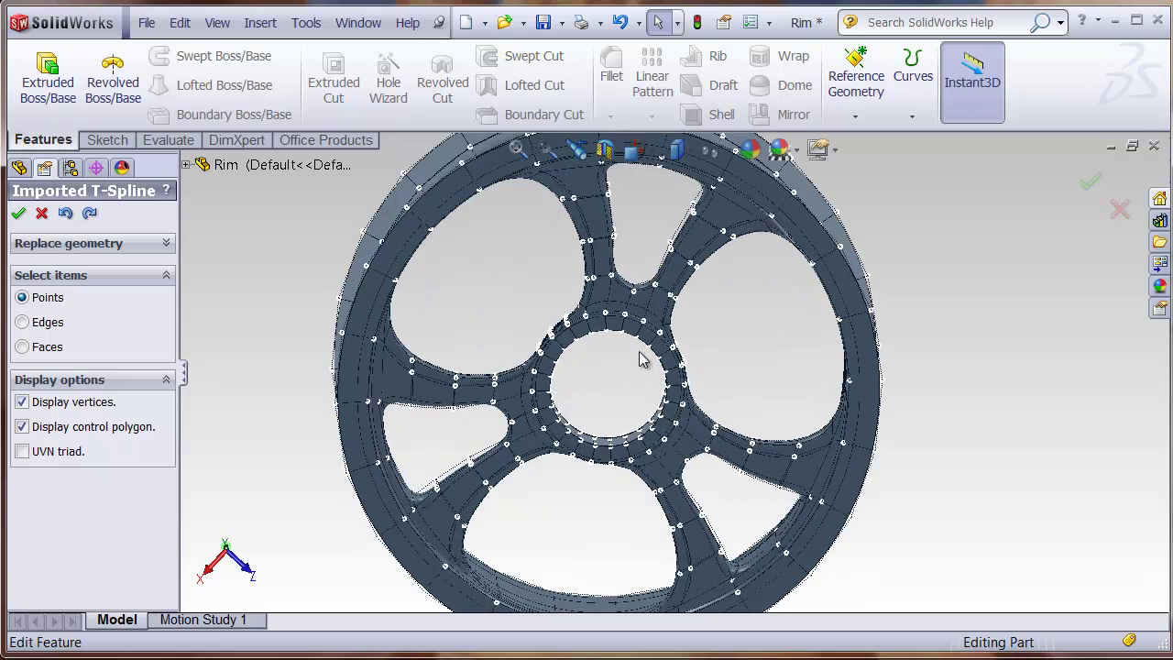
scroll(641, 288, down, 2)
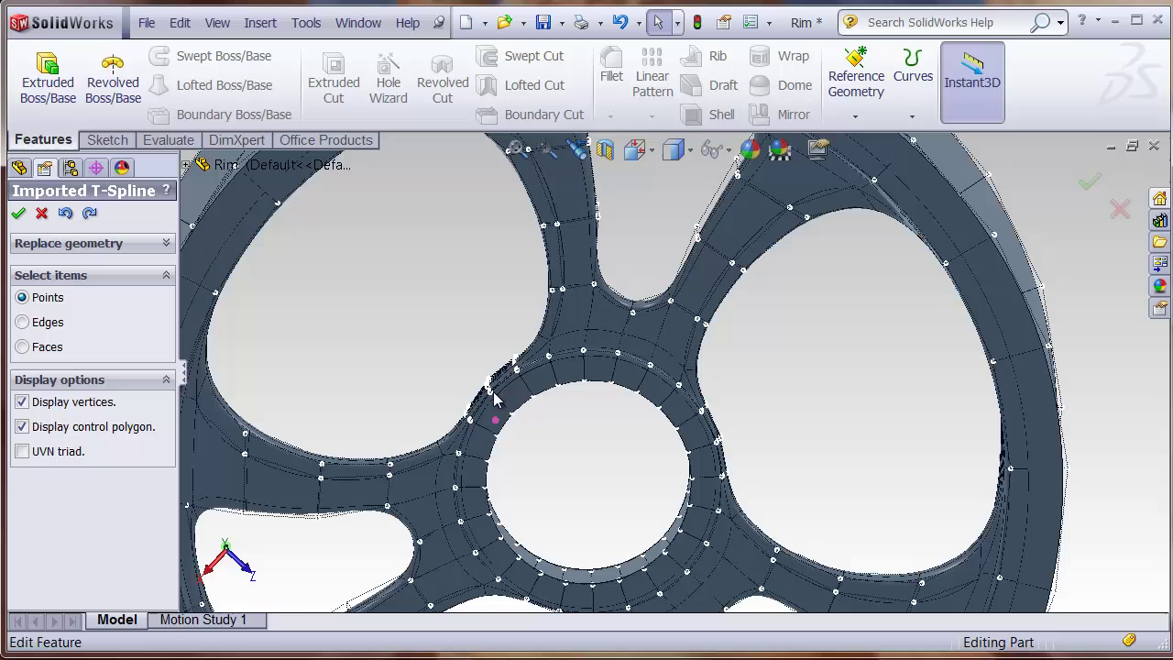
click(322, 465)
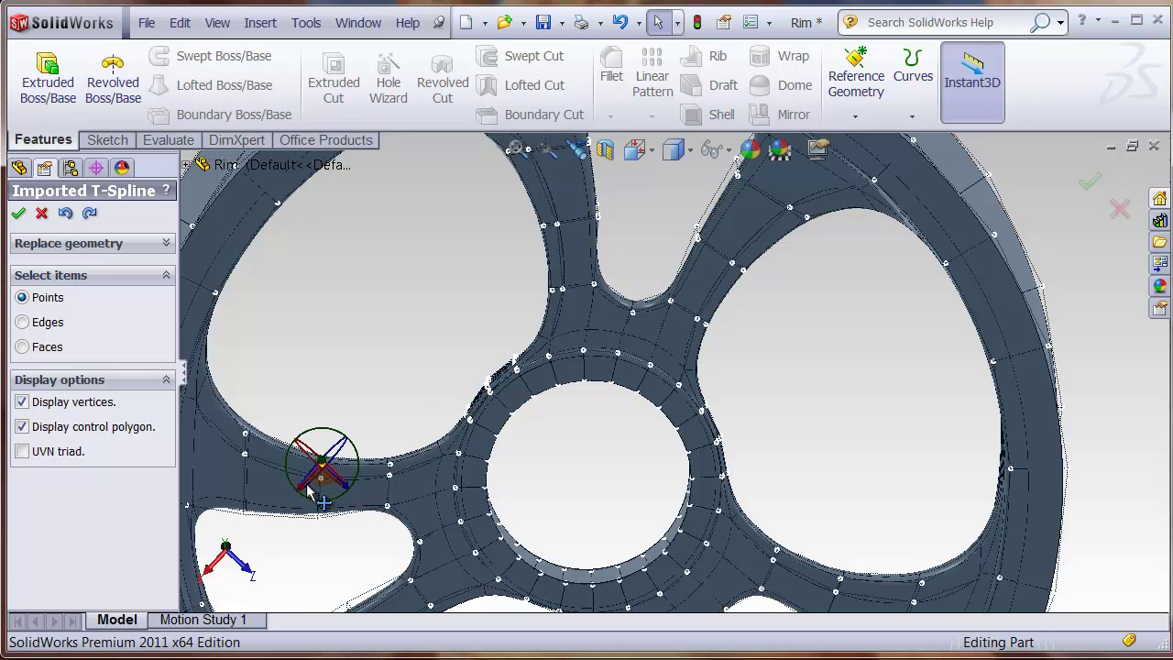
drag(325, 466, 383, 395)
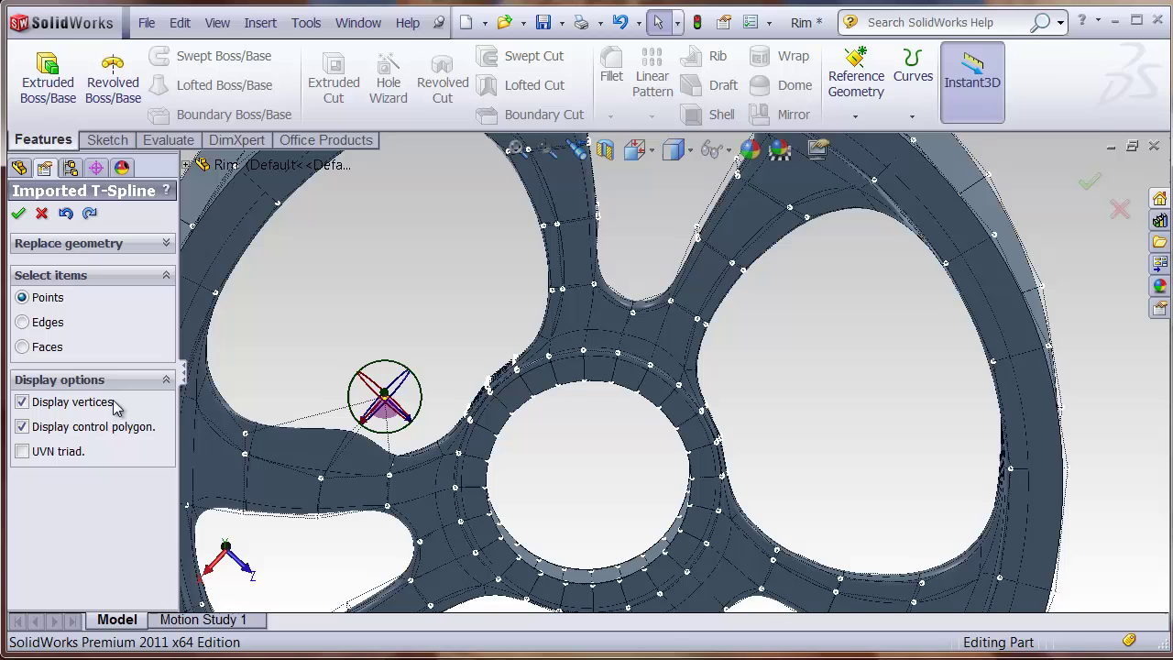
- Switch to edge selection, select the adjoining spoke edges along another large opening and move them slightly into that opening
click(23, 321)
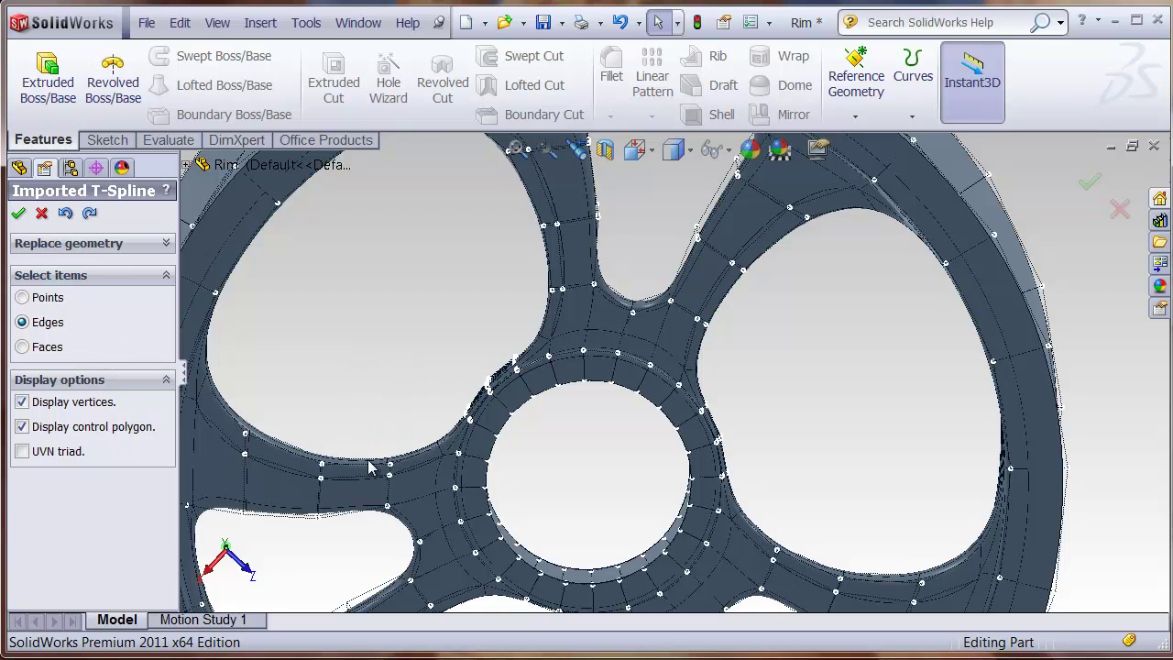
click(775, 243)
ctrl+click(724, 295)
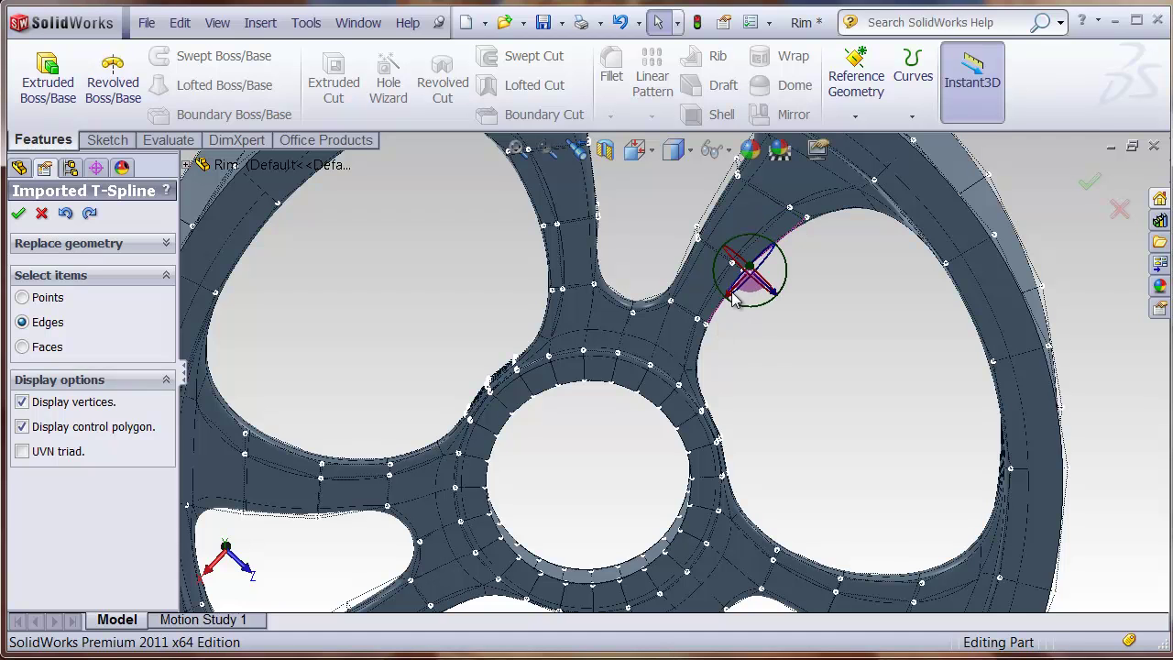
ctrl+click(702, 355)
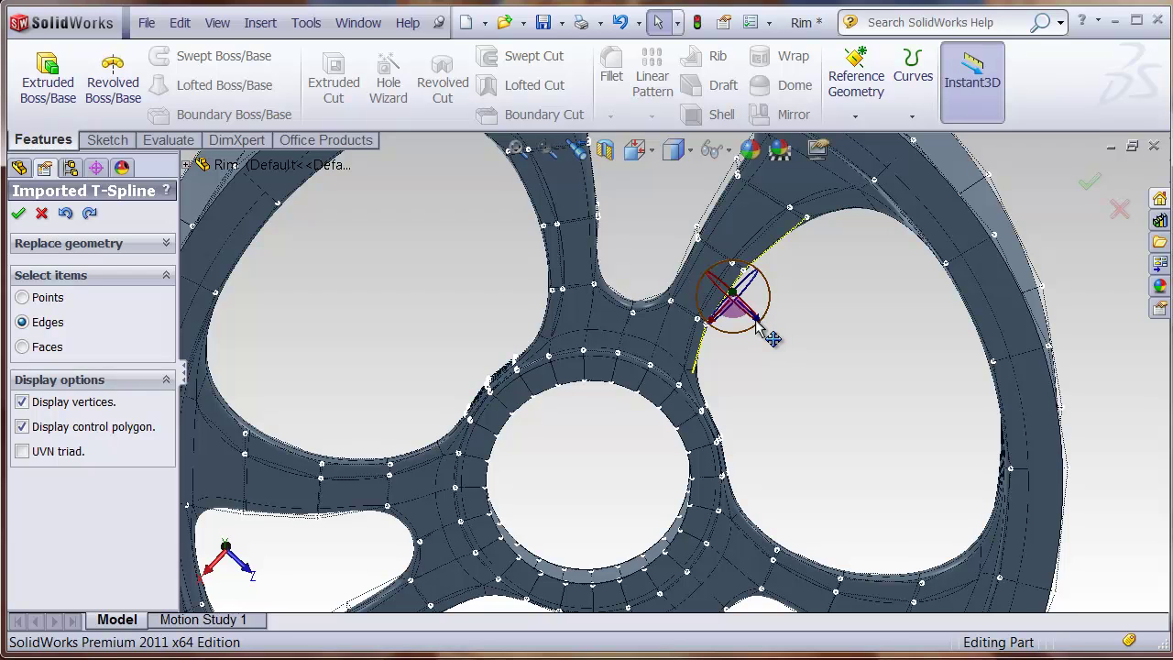
drag(755, 322, 768, 328)
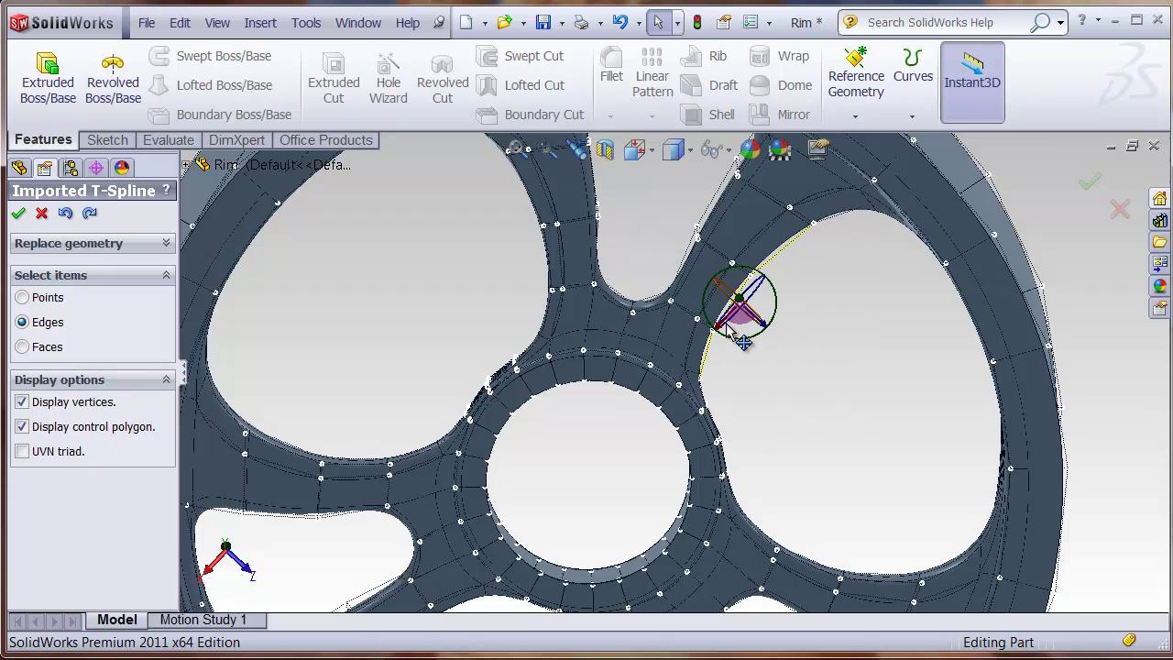
- Switch to face selection, move the faces at the small opening's hub end outward from the hub, and accept the T-Spline edits
click(24, 352)
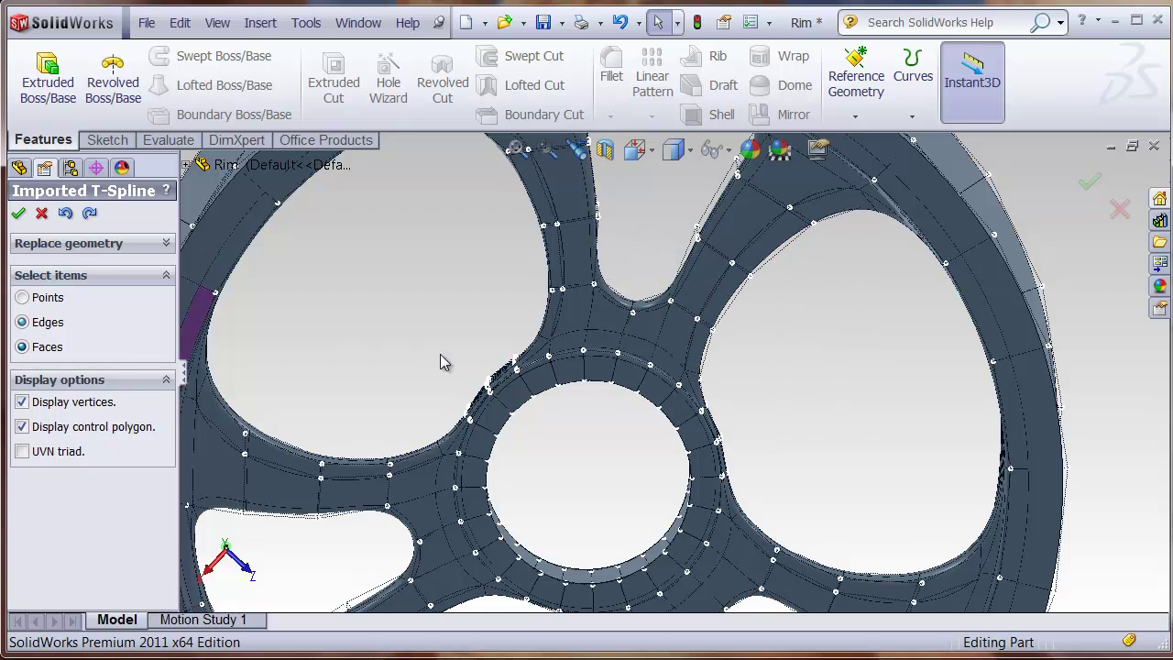
click(619, 305)
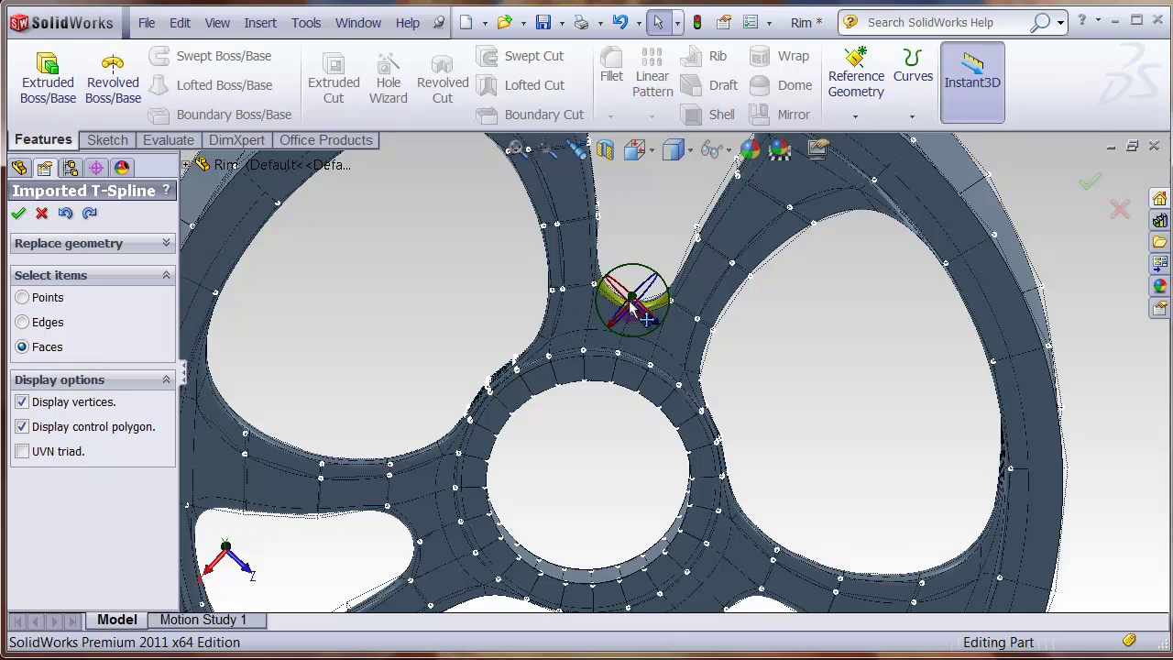
mouse_move(636, 297)
mouse_down()
mouse_move(655, 249)
mouse_move(646, 310)
mouse_move(640, 275)
mouse_move(644, 318)
mouse_move(608, 295)
mouse_move(606, 313)
mouse_move(615, 296)
mouse_up()
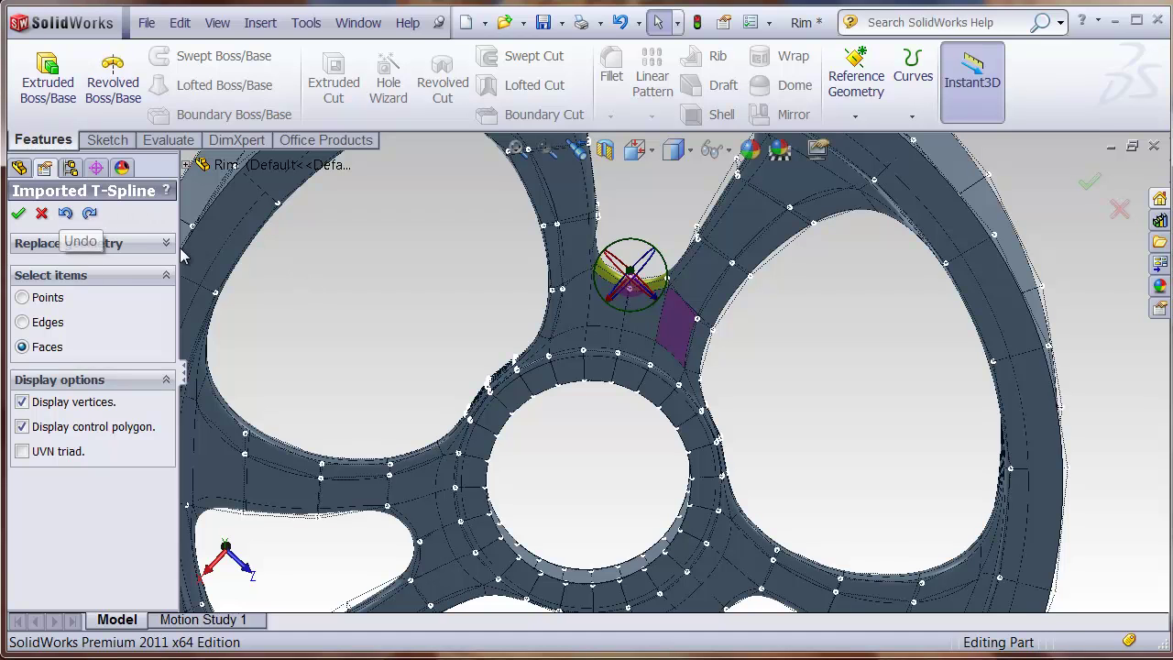
click(20, 215)
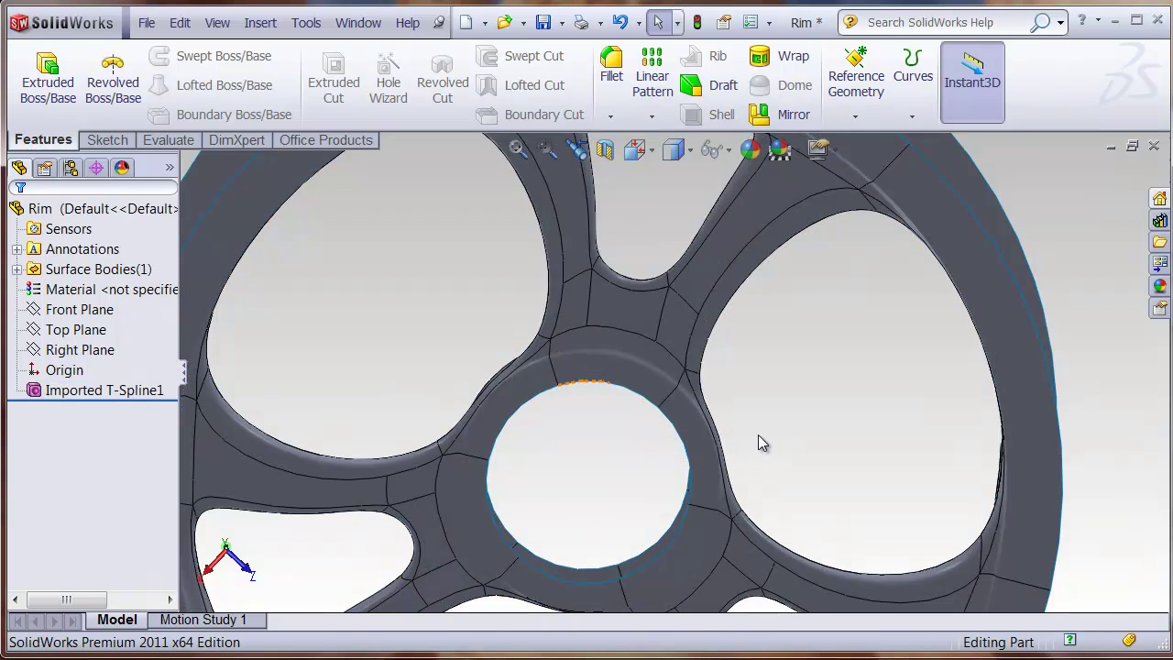
- Open the SolidWorks part file Rim from the Rim example folder
scroll(759, 433, up, 5)
middle_drag(760, 430, 784, 370)
scroll(783, 370, down, 1)
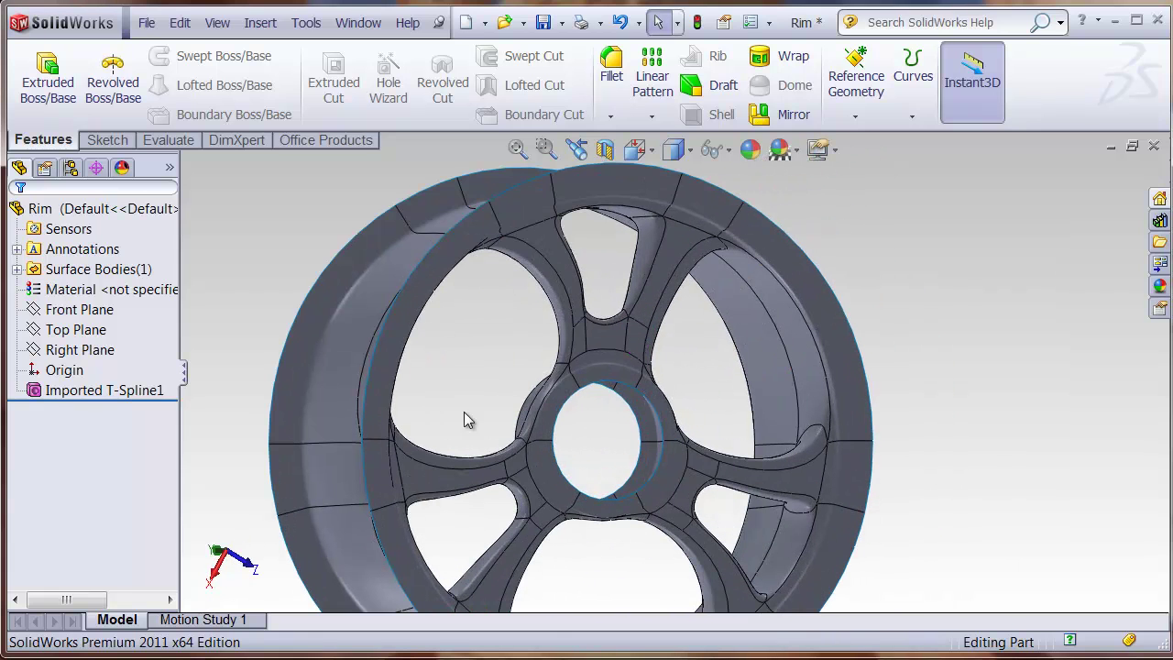
click(144, 22)
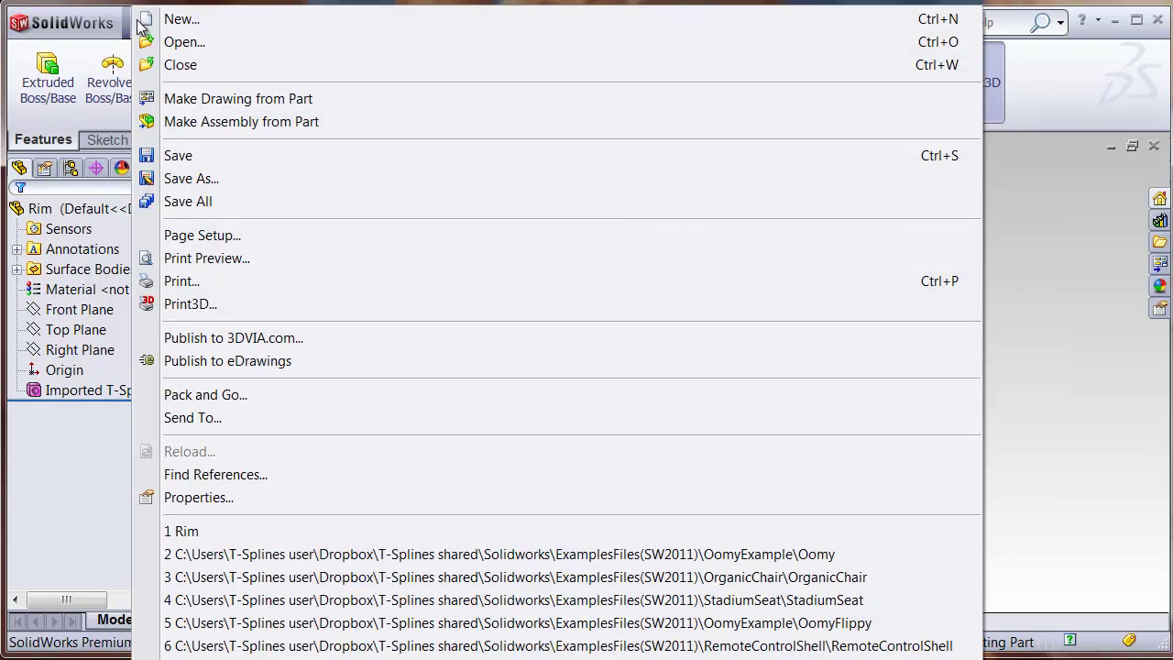
click(146, 23)
click(146, 23)
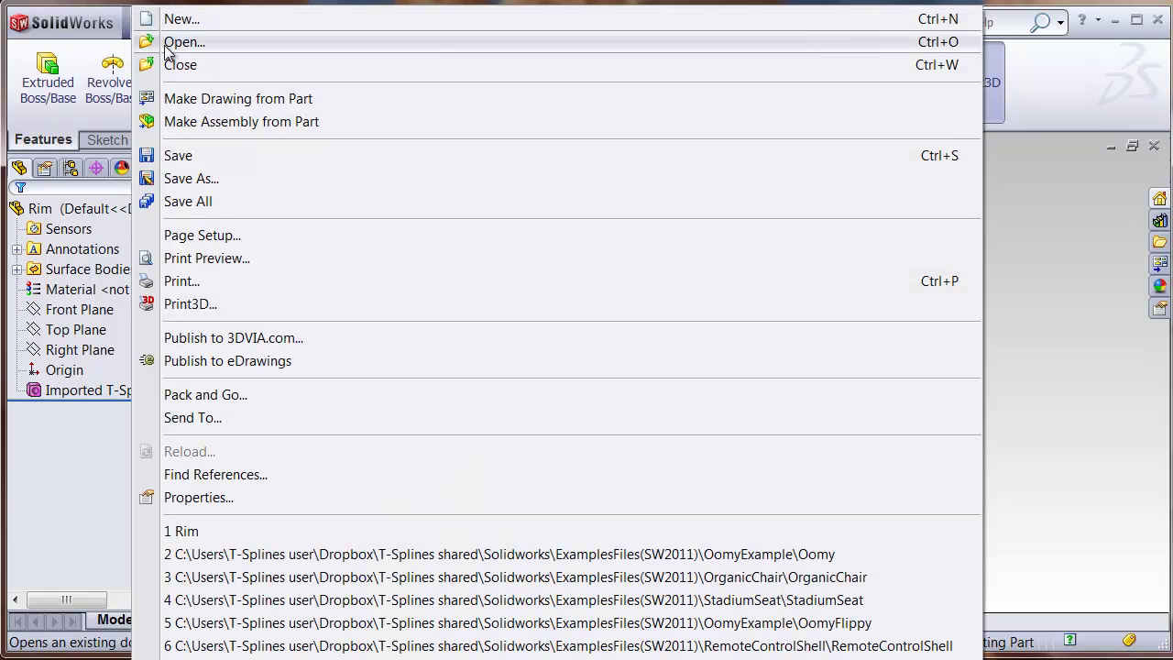
click(183, 42)
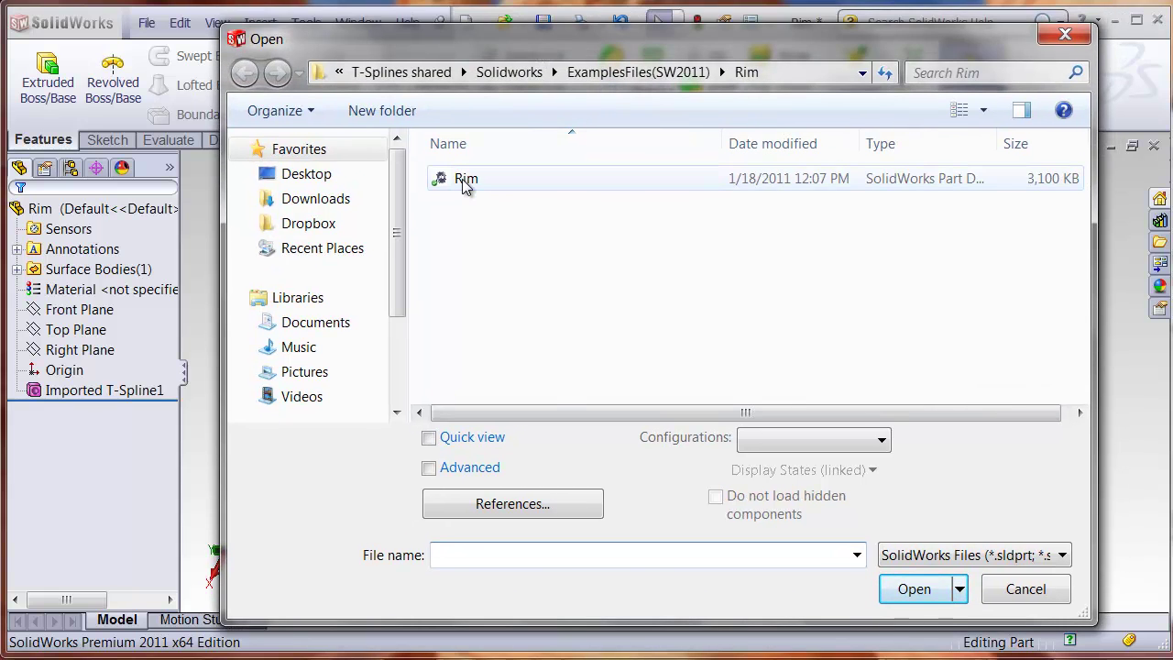
click(462, 179)
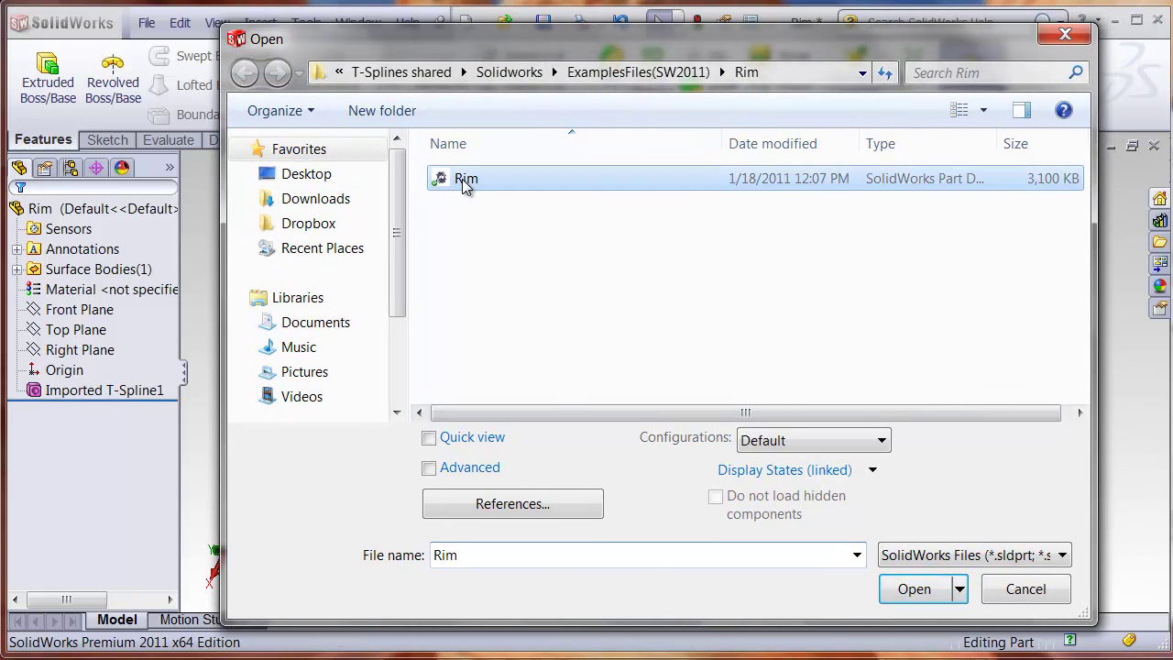
double_click(461, 179)
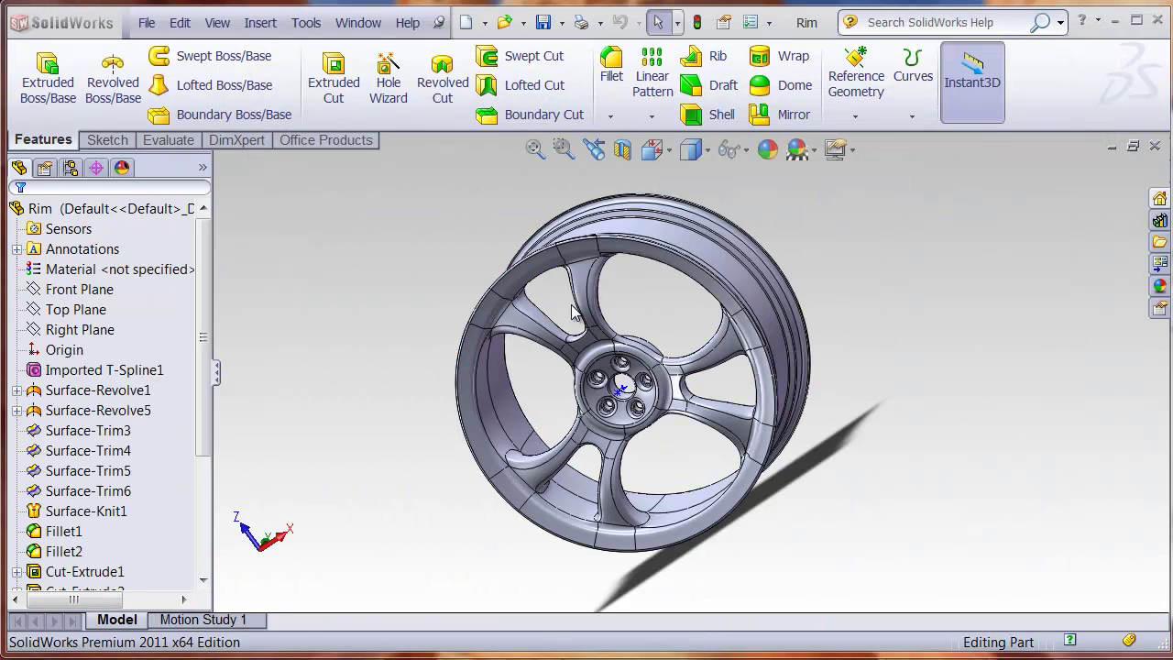
- Select the Imported T-Spline1 feature to highlight the surfaces it contributes to the finished rim
mouse_move(207, 364)
mouse_down()
mouse_move(213, 498)
mouse_move(214, 392)
mouse_move(261, 358)
mouse_up()
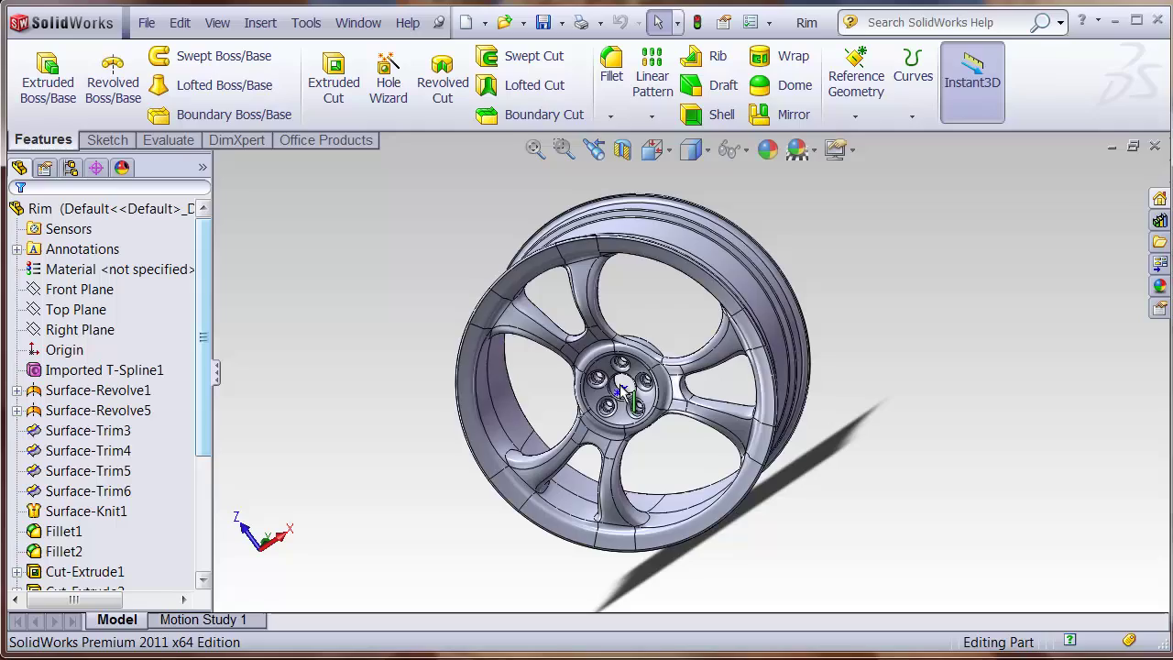
middle_drag(635, 434, 589, 443)
scroll(593, 395, down, 2)
middle_drag(592, 395, 457, 382)
scroll(709, 344, up, 1)
click(48, 370)
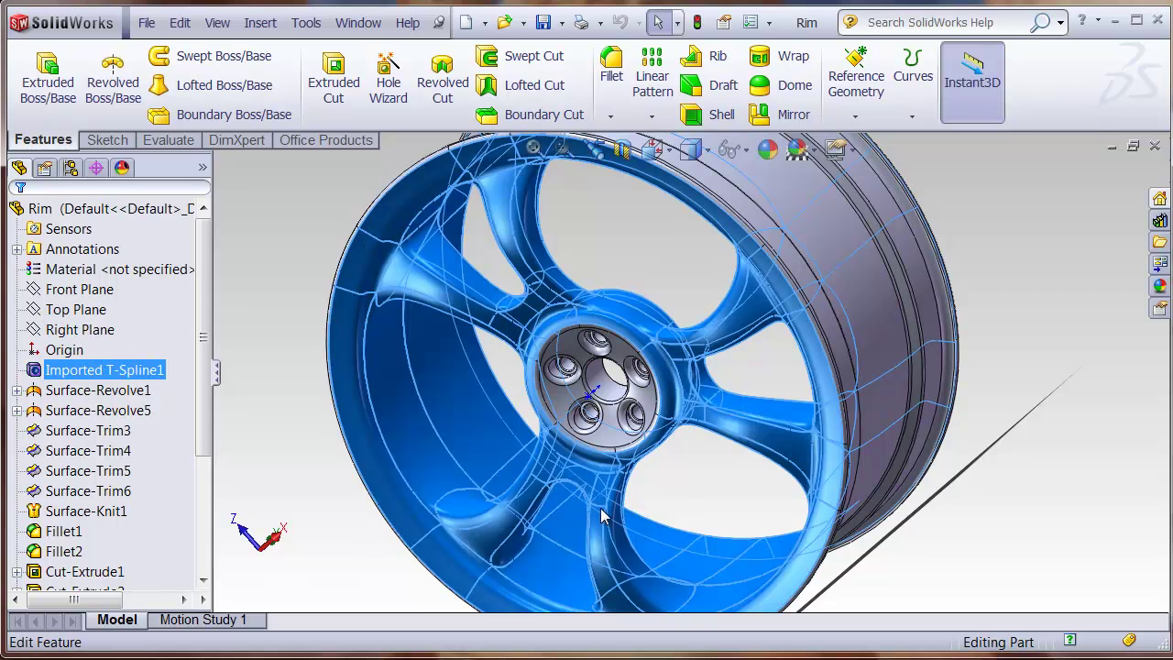
- Edit the Imported T-Spline1 feature, choose face selection, and turn off the display of vertices and control polygon
click(663, 348)
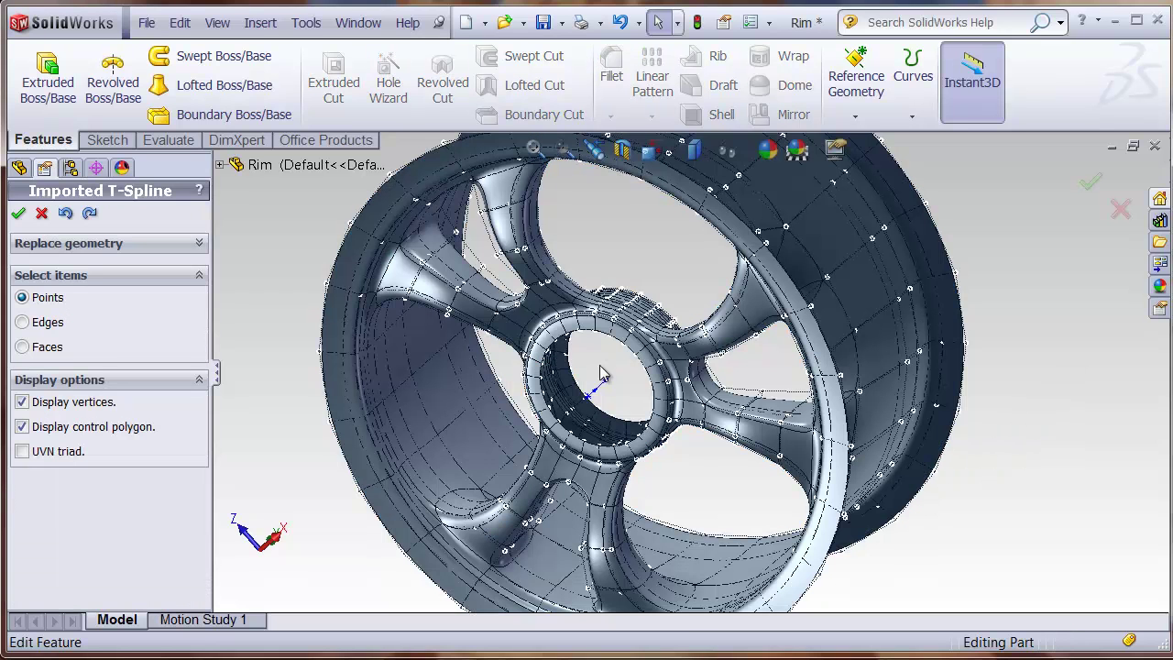
click(22, 347)
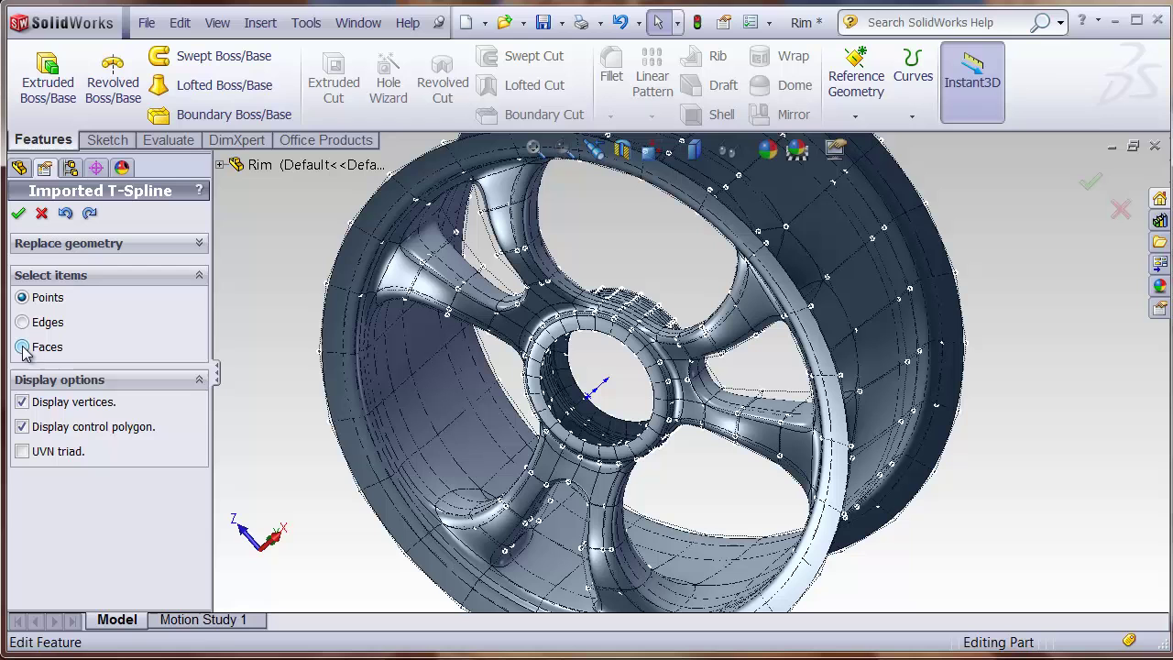
click(22, 401)
click(22, 426)
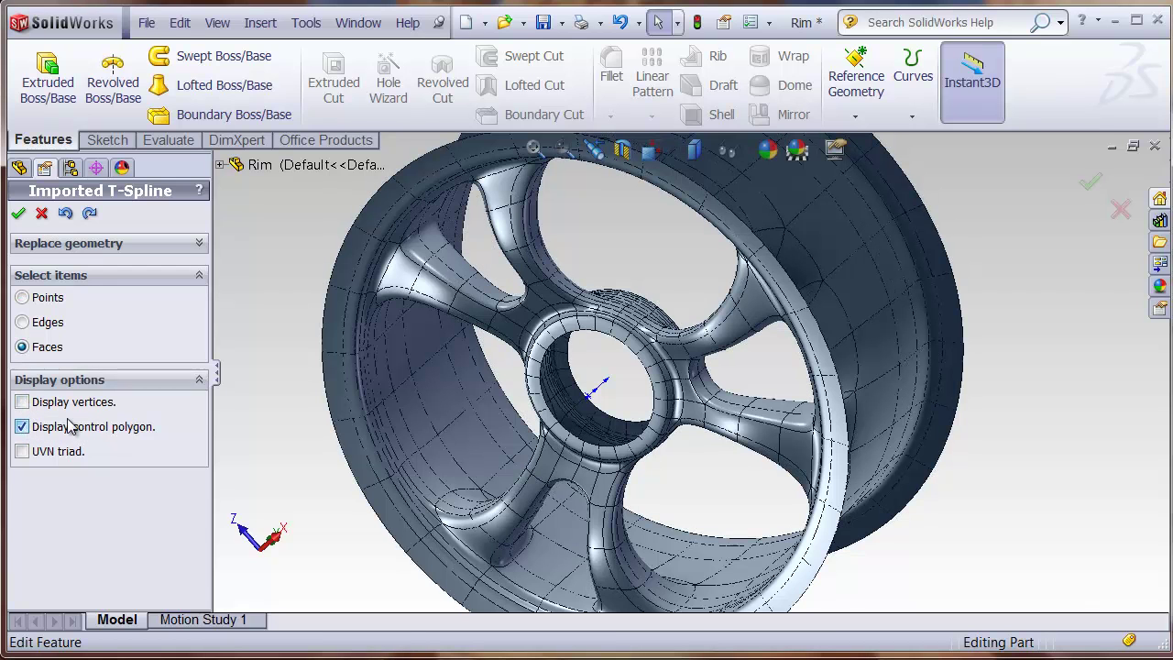
- Select the continuous strip of narrow faces along the hub-end edge of the large opening above the hub
scroll(555, 310, down, 3)
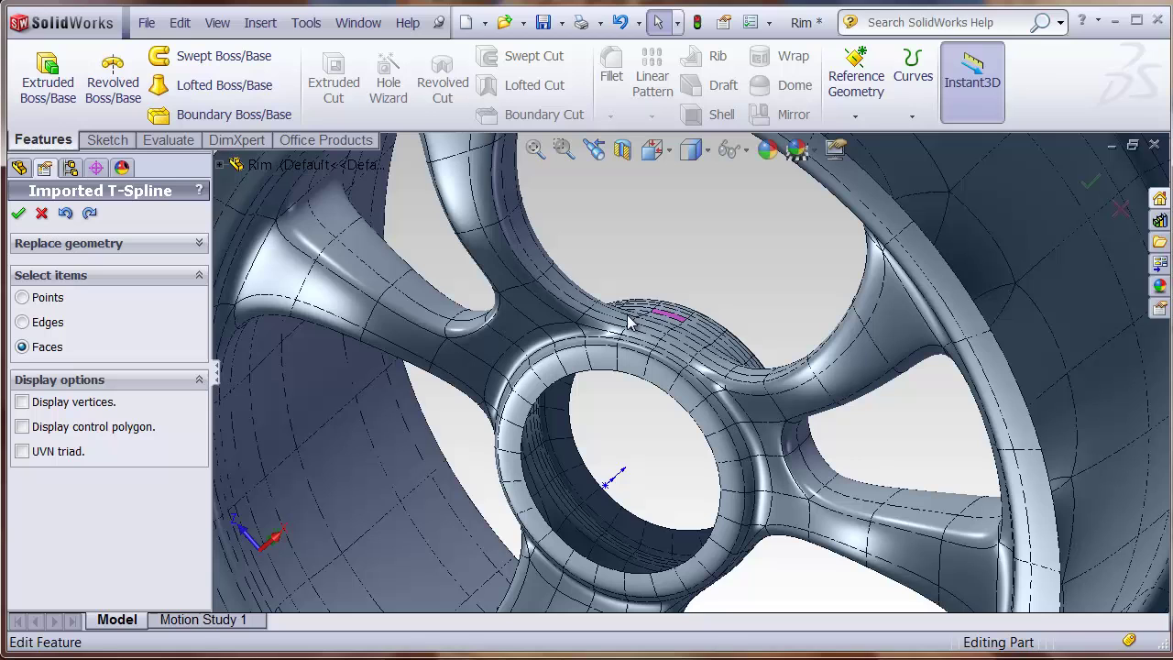
click(570, 294)
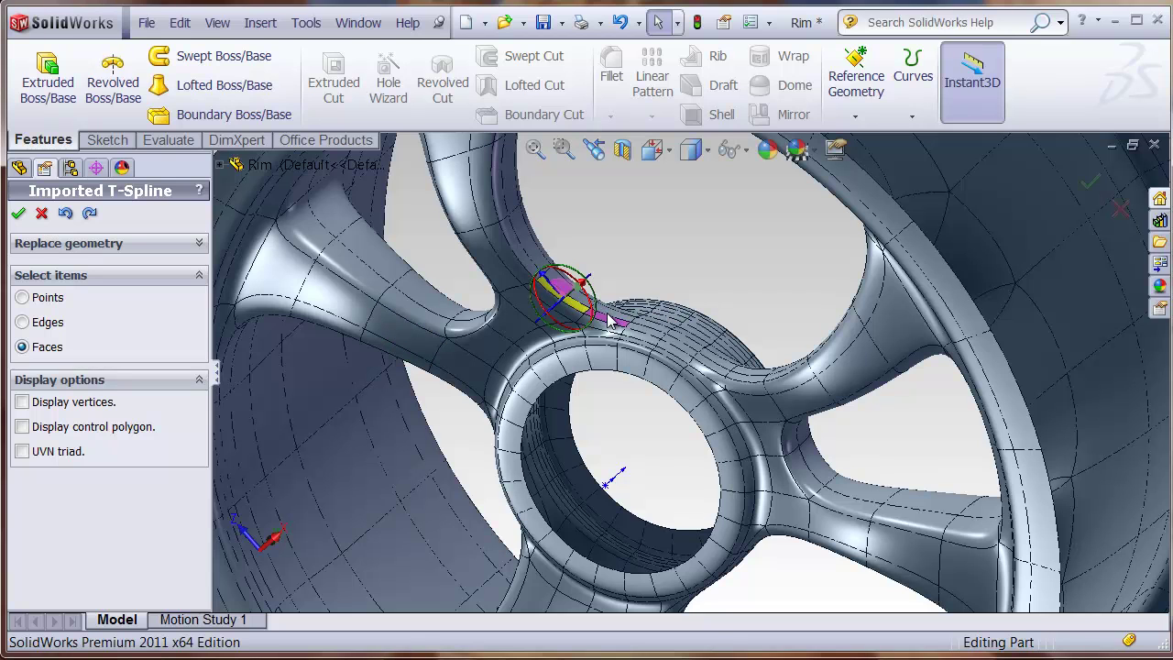
ctrl+click(609, 317)
ctrl+click(649, 331)
ctrl+click(678, 351)
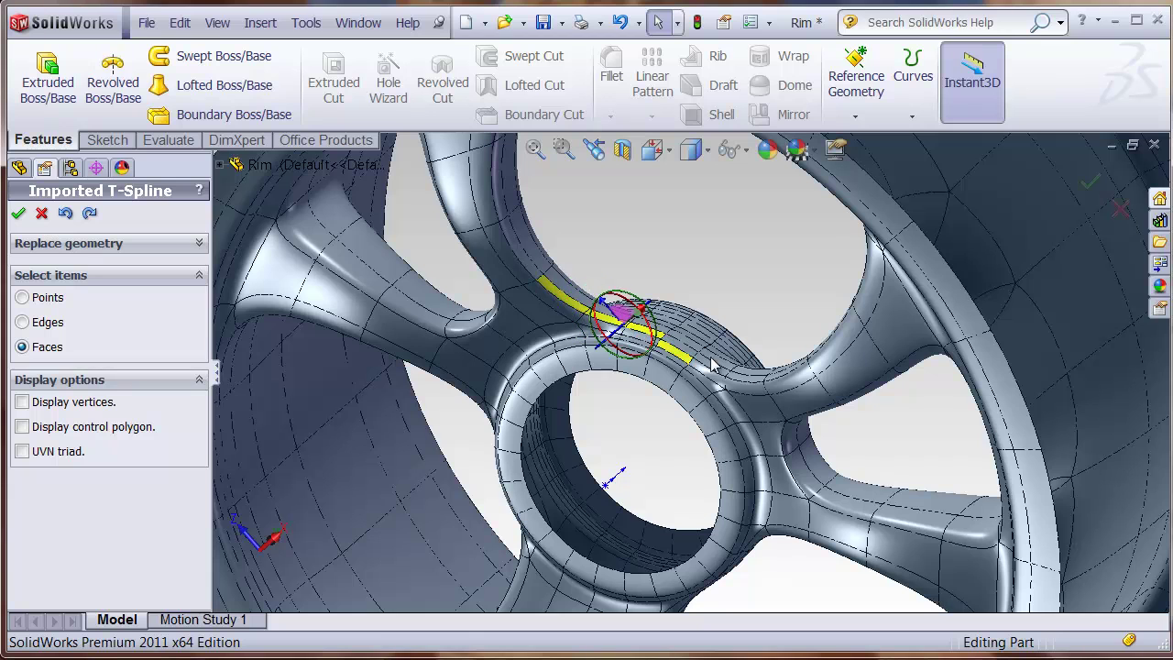
ctrl+click(720, 369)
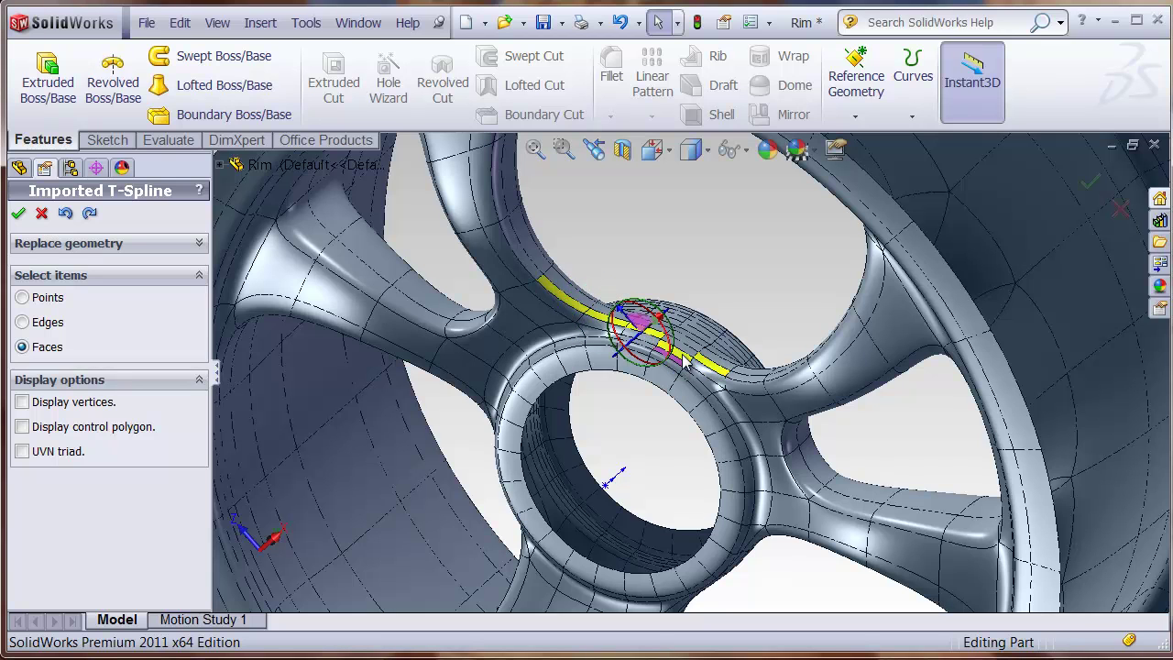
ctrl+click(756, 378)
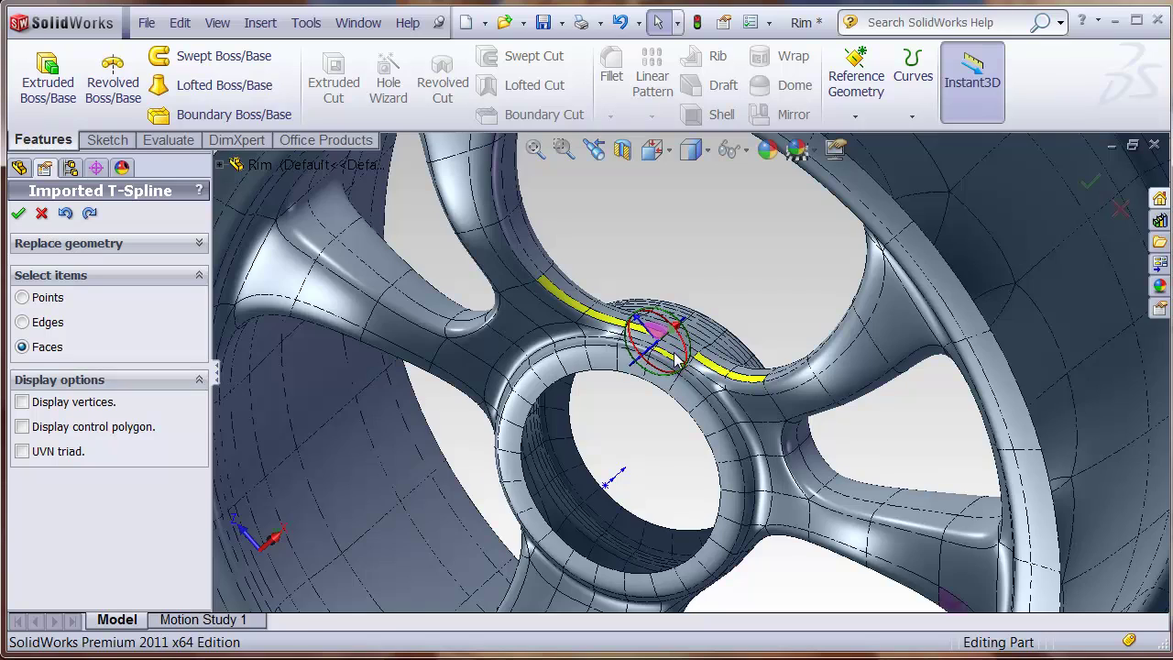
scroll(675, 359, up, 3)
scroll(678, 367, down, 6)
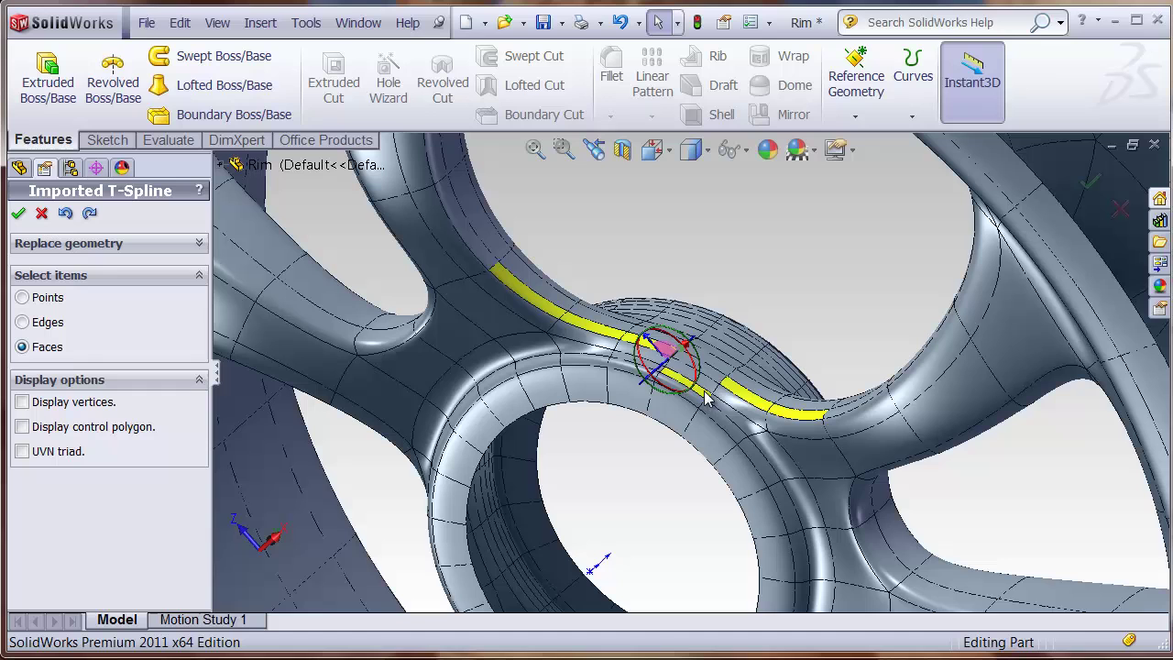
ctrl+click(711, 372)
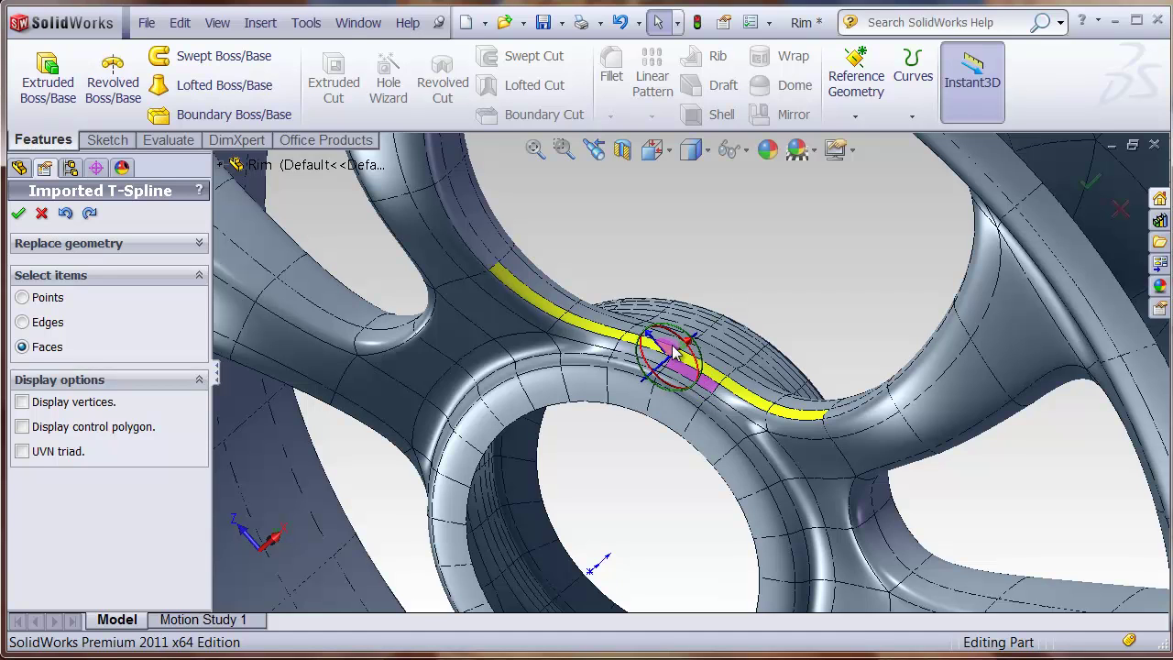
- Using the UVN triad, move the selected strip of faces away from the hub into the large opening and accept the T-Spline edits
click(22, 451)
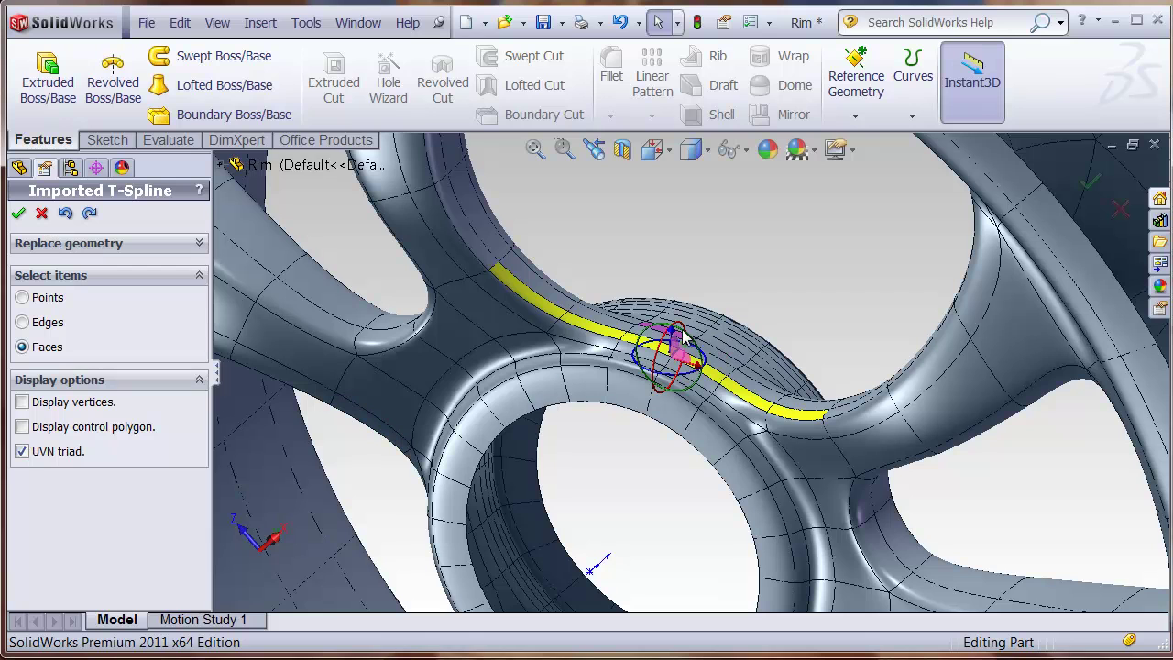
drag(673, 327, 687, 262)
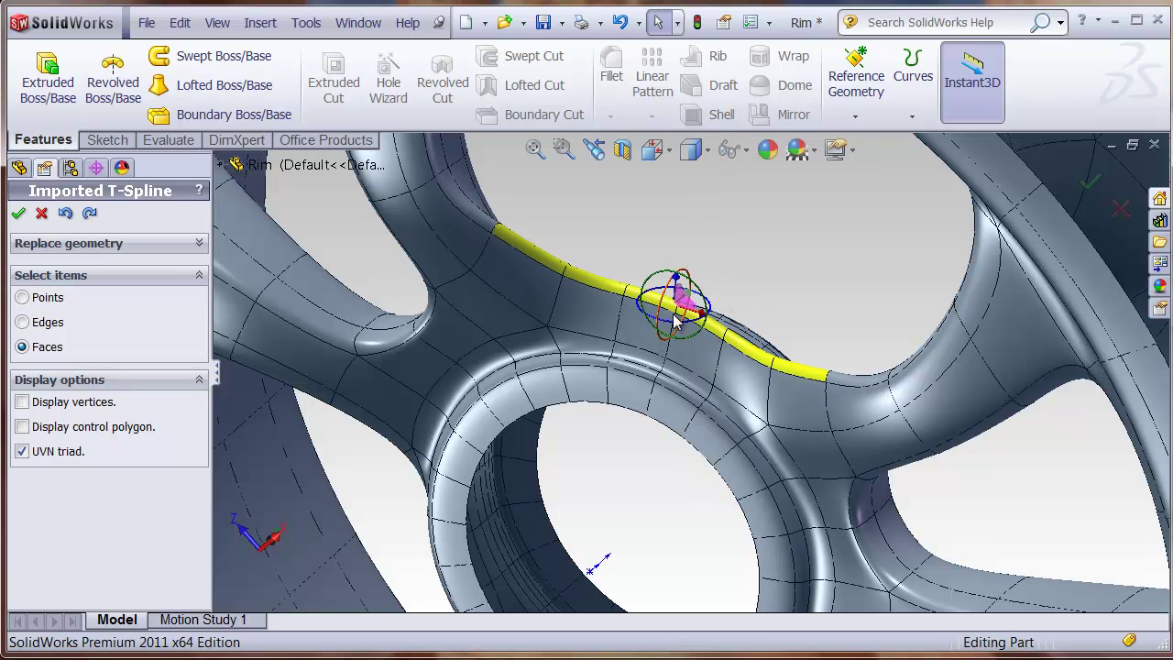
scroll(291, 326, down, 2)
scroll(1068, 353, up, 4)
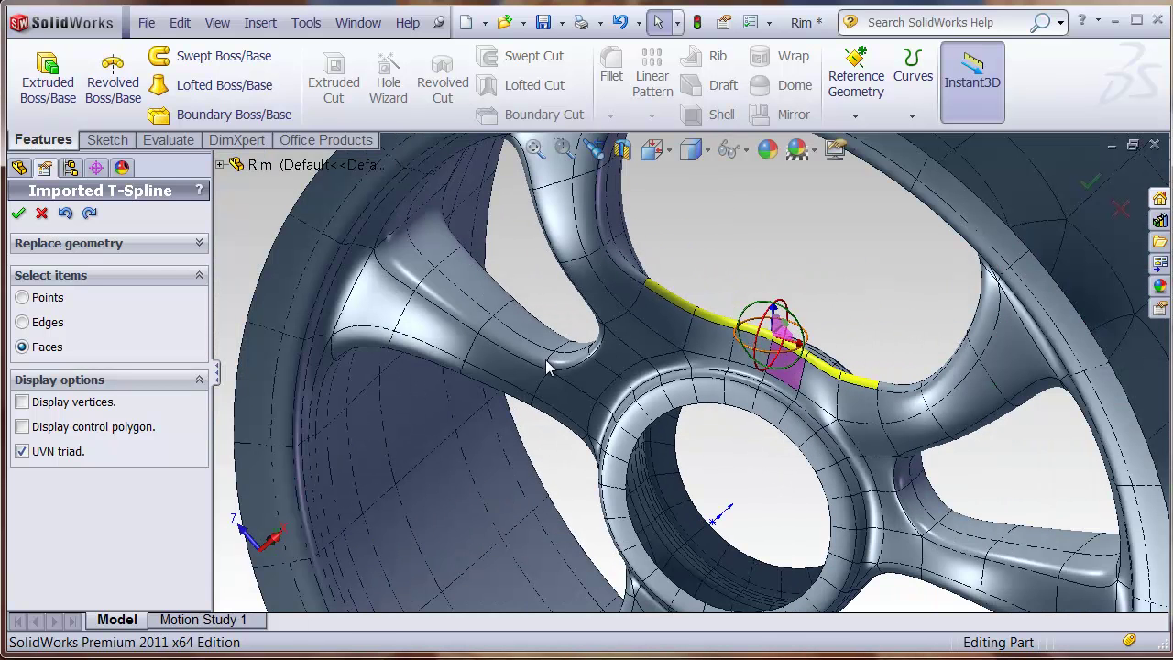
ctrl+click(711, 339)
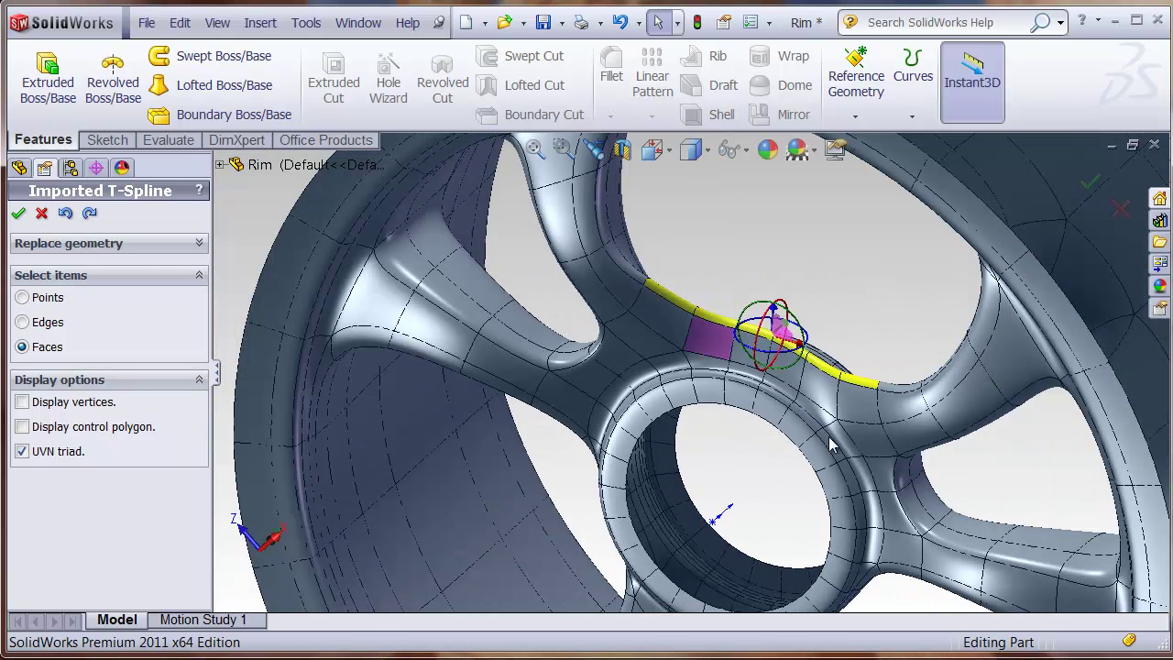
click(19, 214)
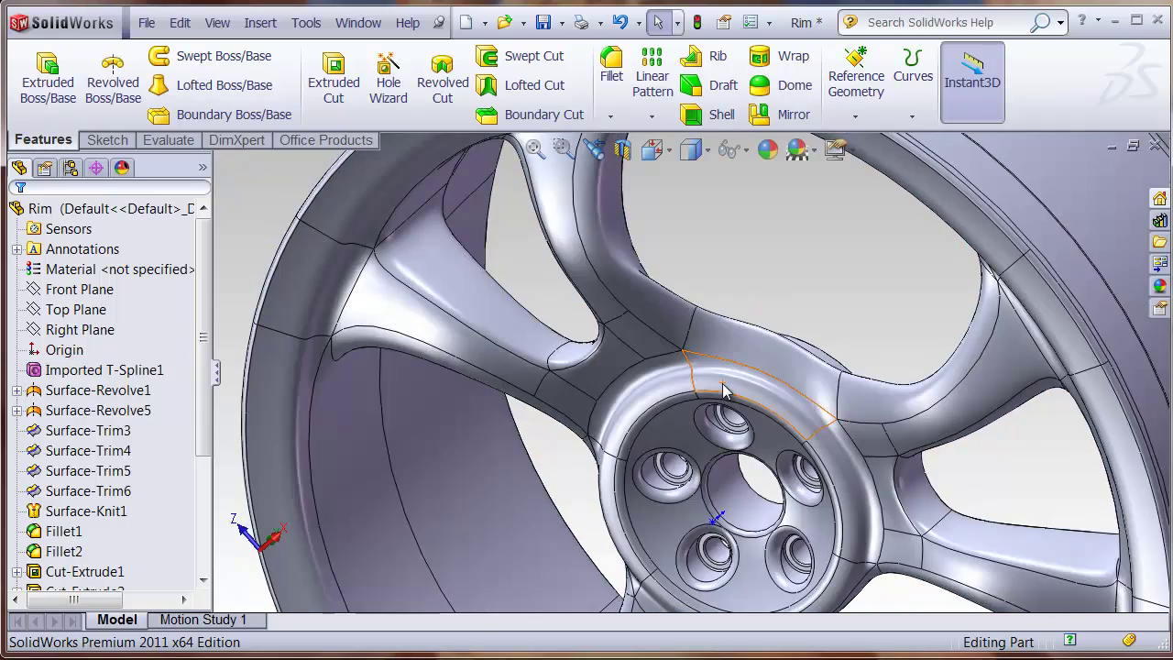
- Examine the rebuilt rim's hub, bolt holes and reshaped spoke transition close up and from an angled view
scroll(729, 490, down, 2)
middle_drag(728, 490, 793, 412)
scroll(932, 379, down, 1)
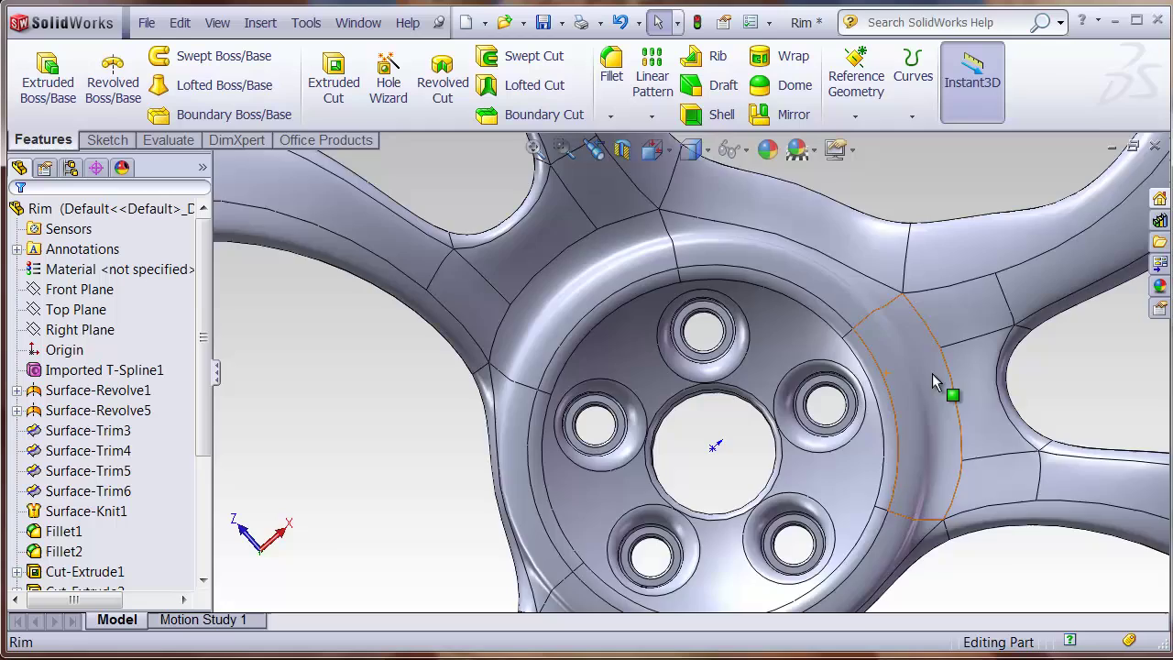
scroll(932, 379, up, 4)
middle_drag(932, 379, 865, 454)
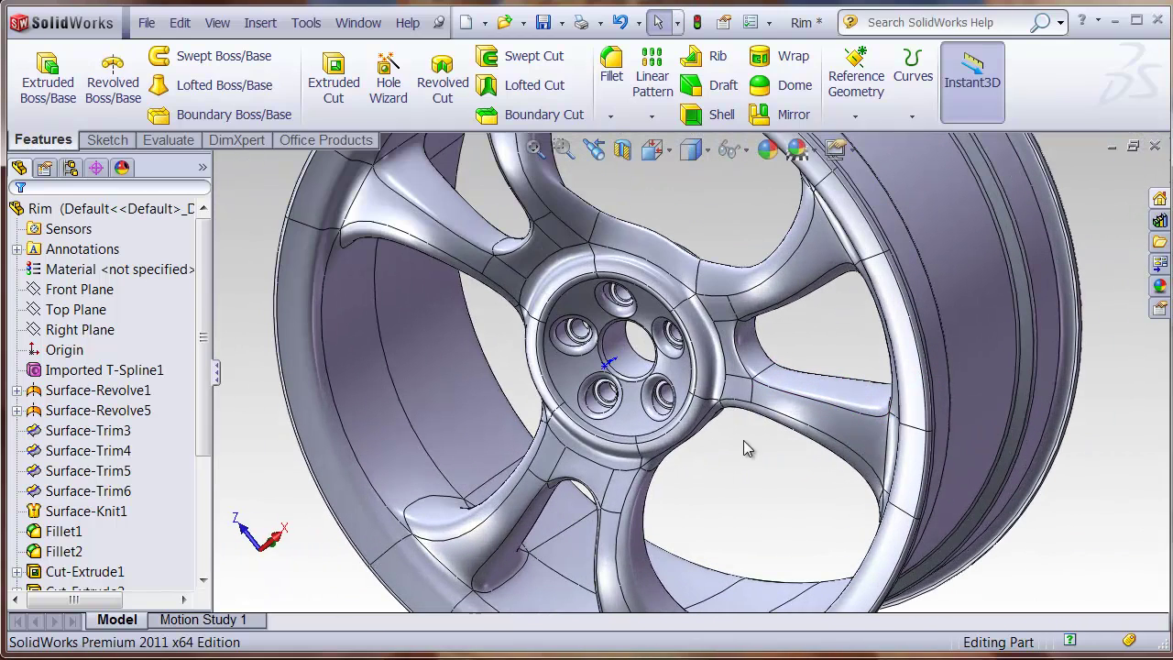